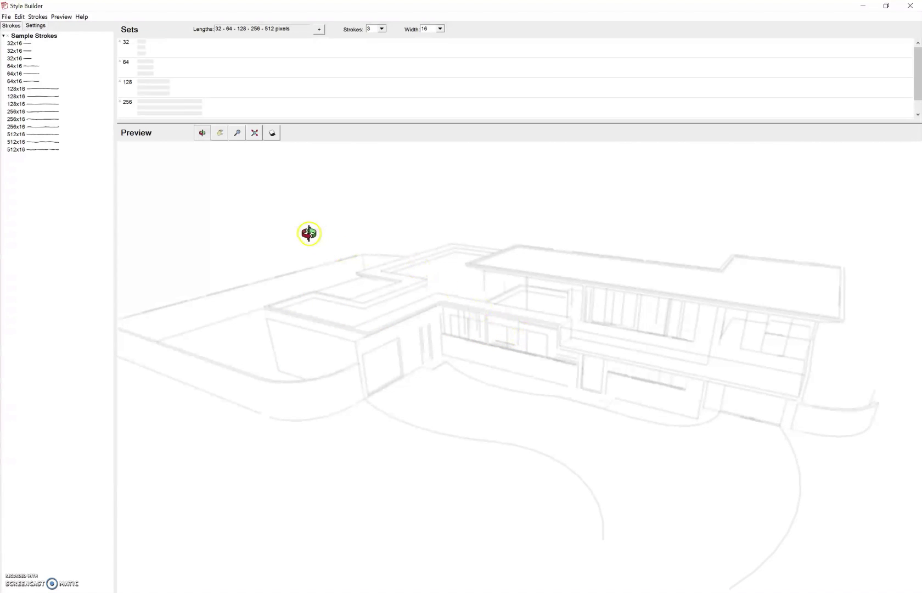
Orbit the preview house to the left so its entire left wing is visible.
{"action": "left_click_drag", "start_coordinate": [636, 311], "coordinate": [603, 327]}
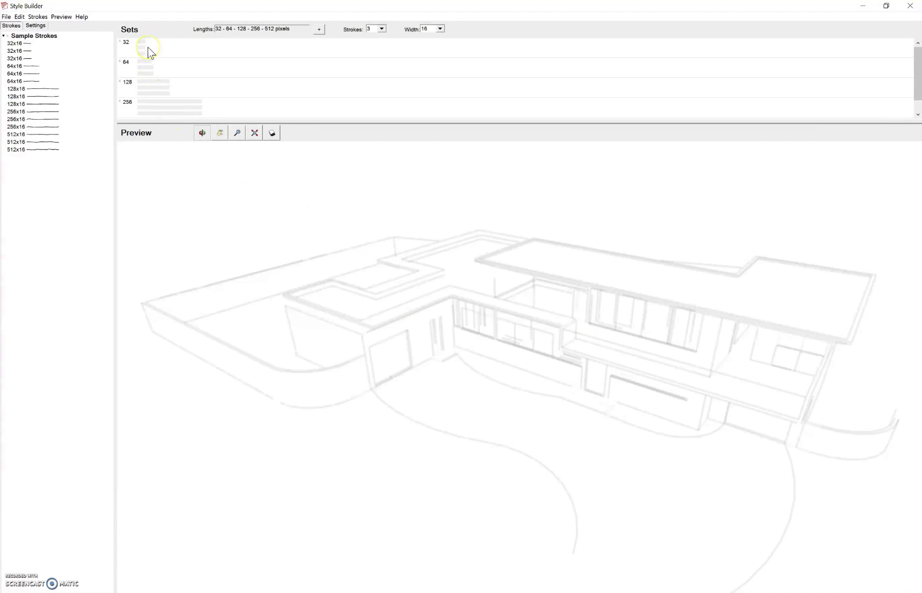
Generate a stroke template with lengths 64–1024 and a stroke width of 64.
{"action": "left_click", "coordinate": [6, 17]}
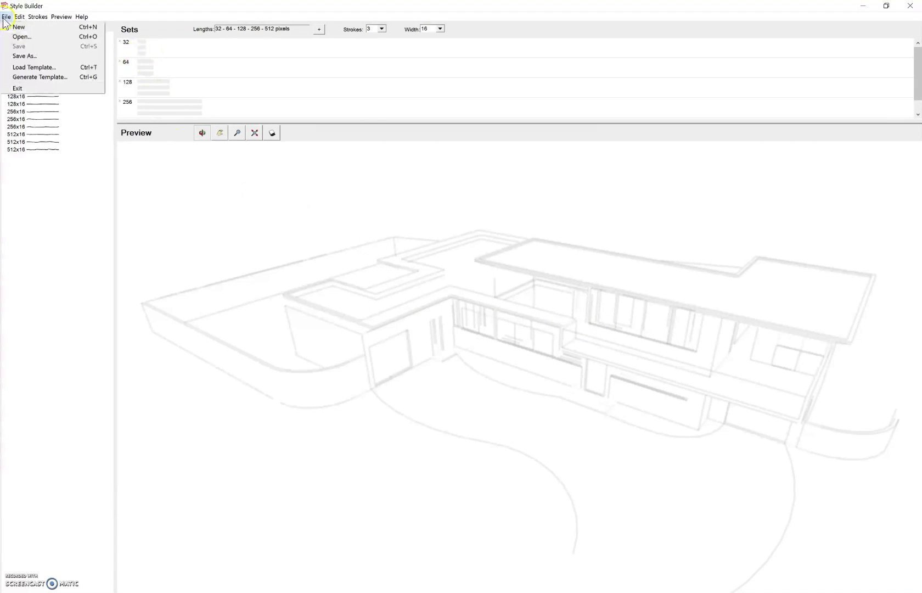
{"action": "left_click", "coordinate": [48, 77]}
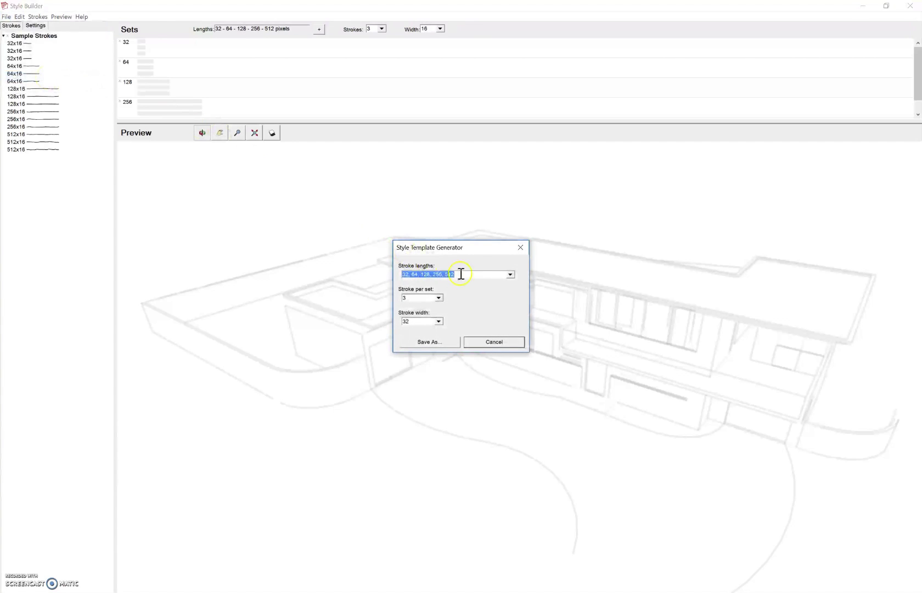
{"action": "left_click", "coordinate": [509, 275]}
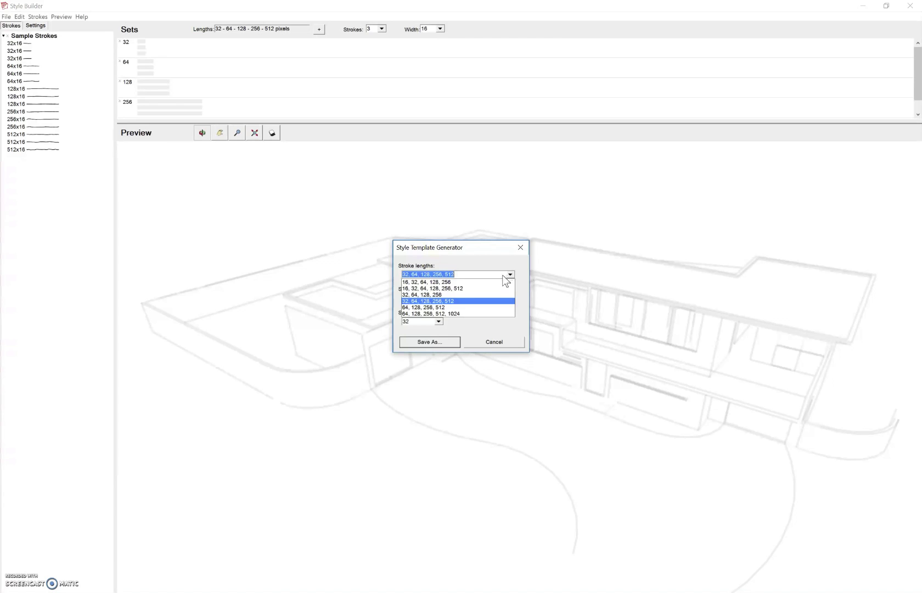
{"action": "left_click", "coordinate": [463, 314]}
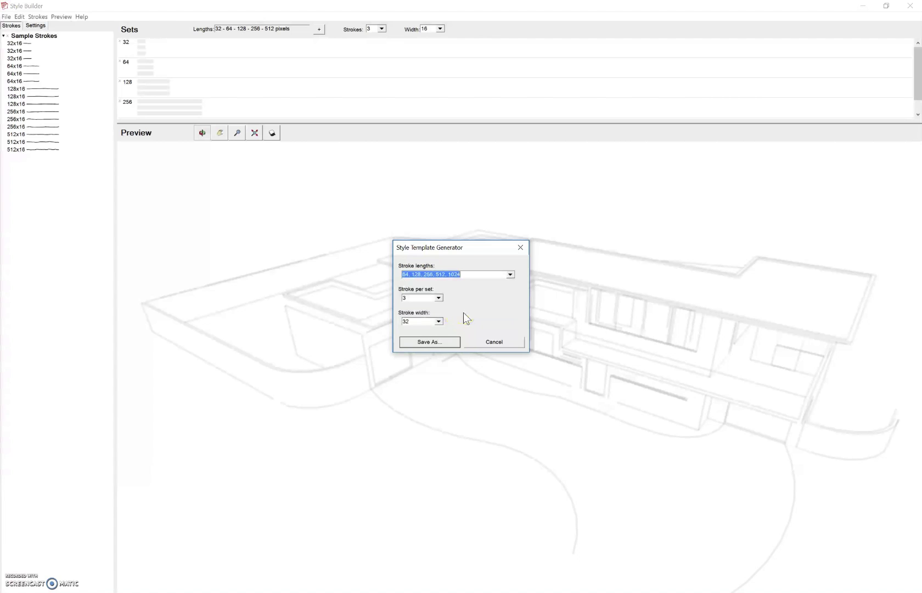
{"action": "left_click", "coordinate": [438, 321]}
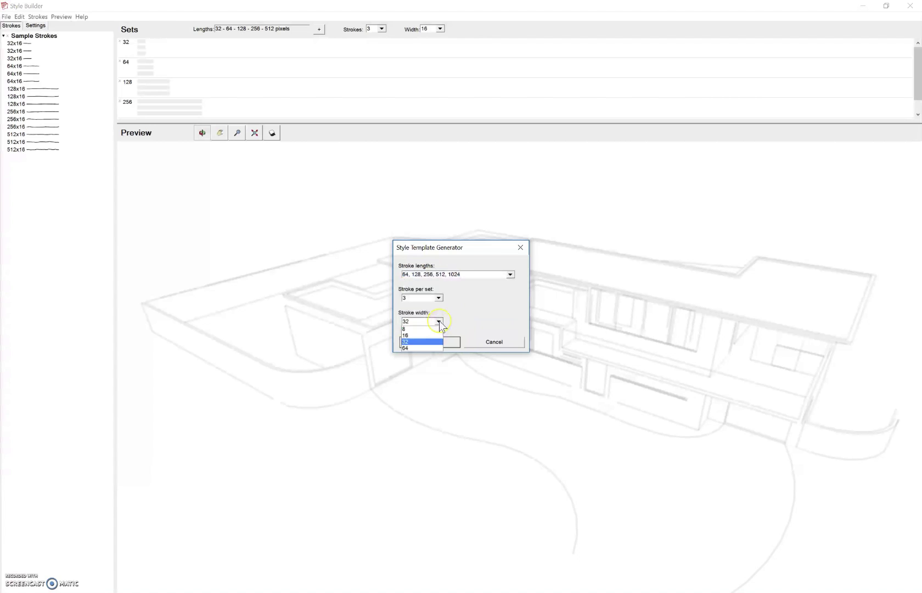
{"action": "left_click", "coordinate": [458, 321]}
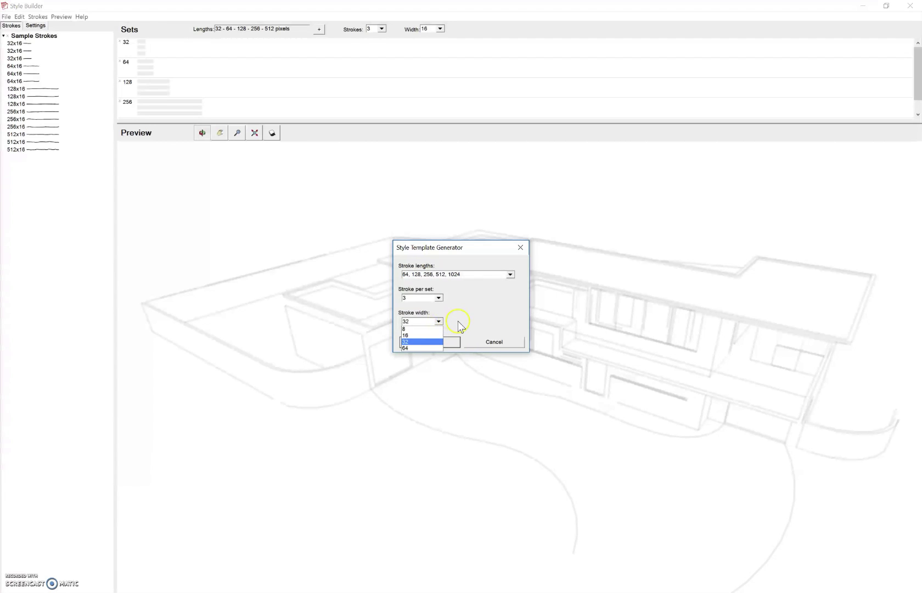
{"action": "left_click", "coordinate": [424, 348]}
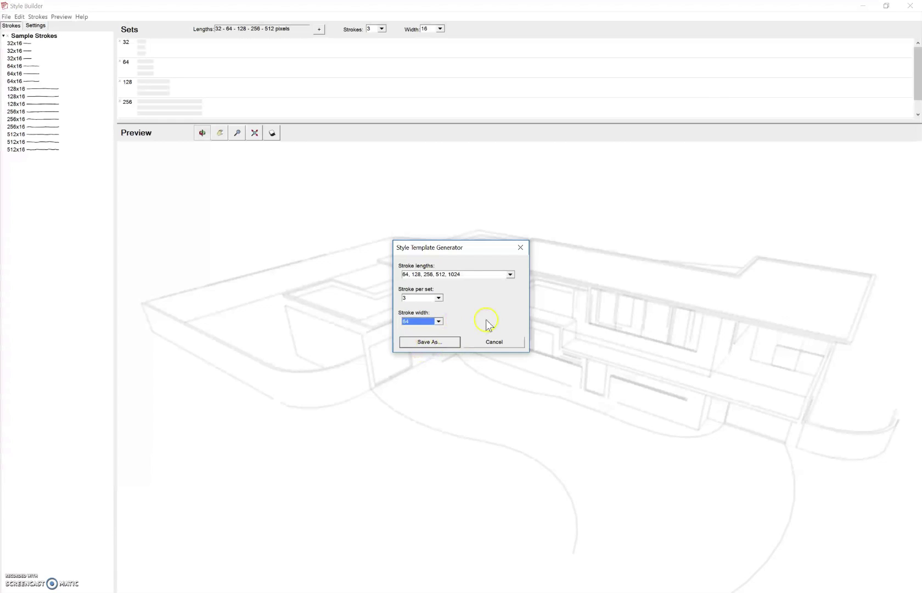
Save the template image as Style template.png in the Pictures folder.
{"action": "left_click", "coordinate": [433, 341]}
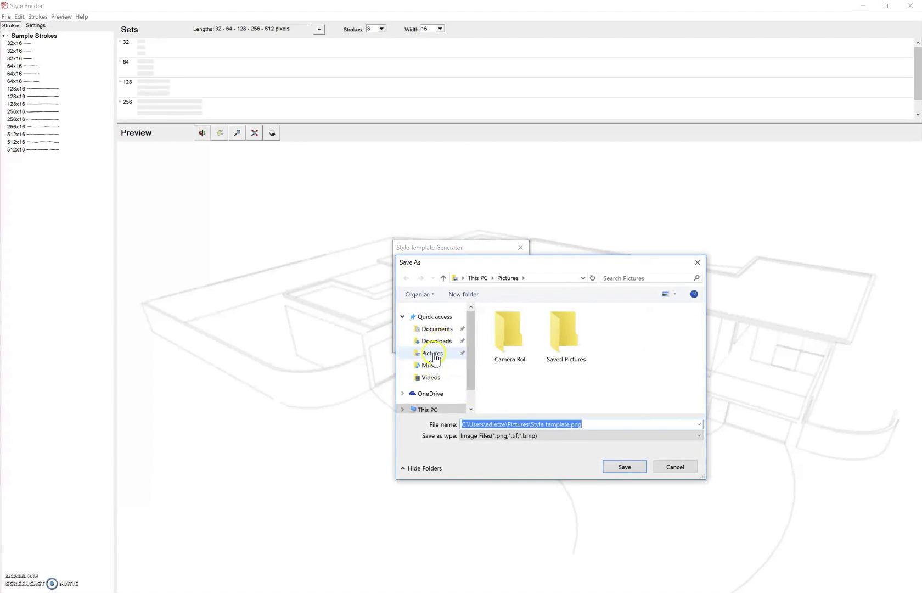
{"action": "left_click", "coordinate": [433, 354]}
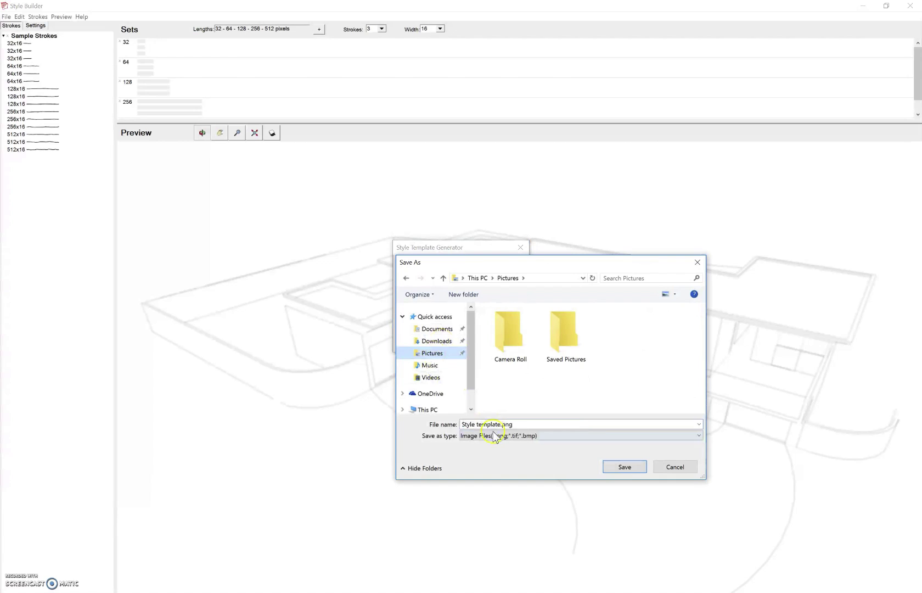
{"action": "left_click", "coordinate": [624, 466]}
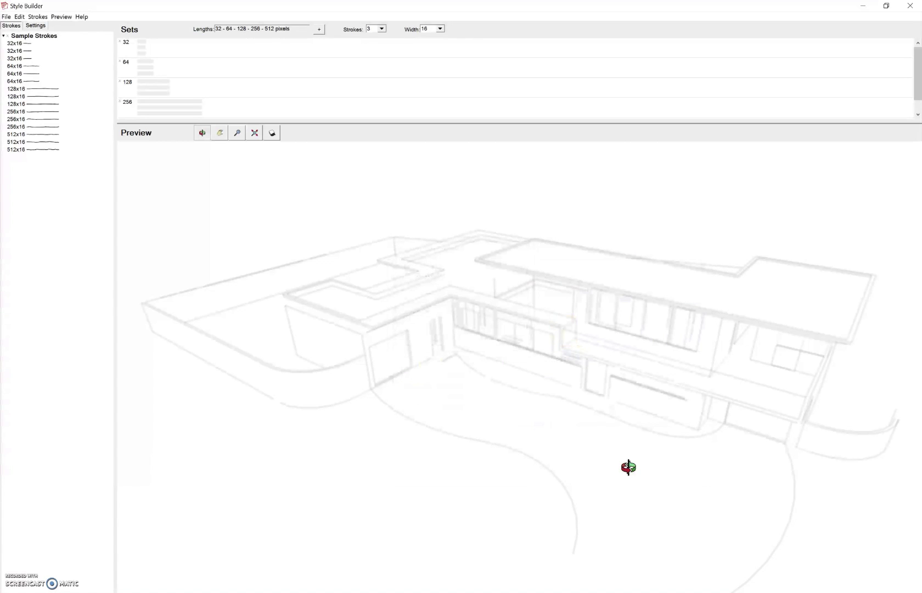
Open Style template.png in Photos and start drawing with a black ballpoint pen.
{"action": "left_click", "coordinate": [269, 586]}
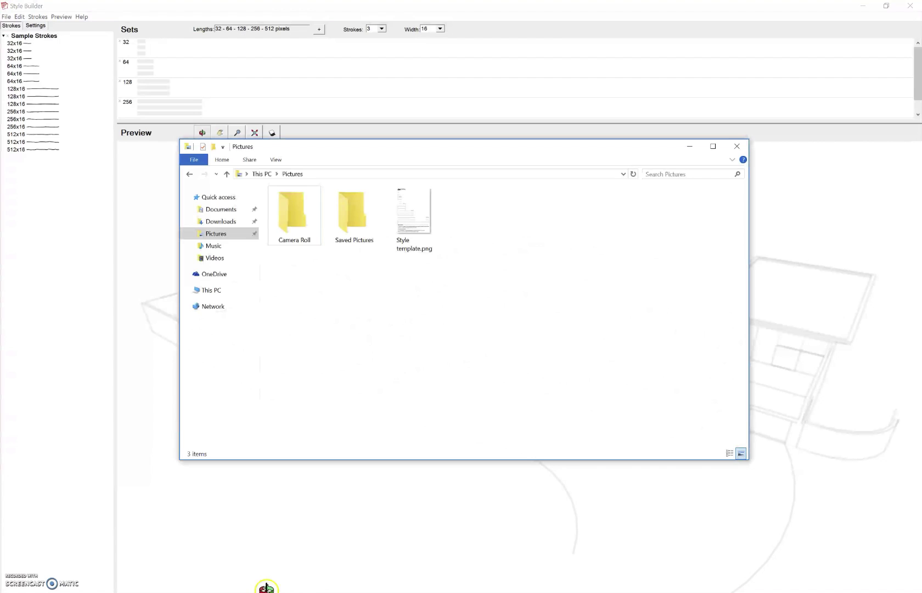
{"action": "double_click", "coordinate": [410, 219]}
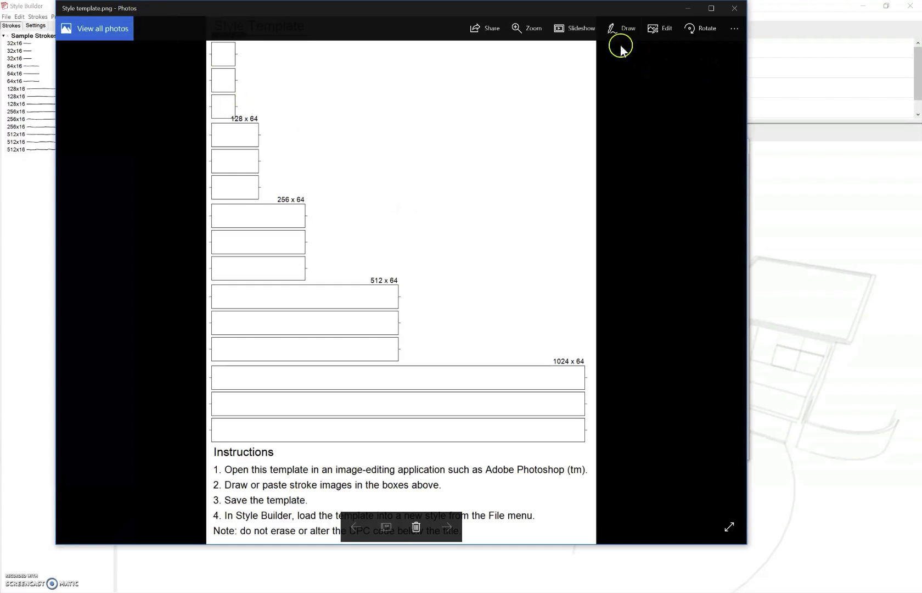
{"action": "left_click", "coordinate": [612, 30]}
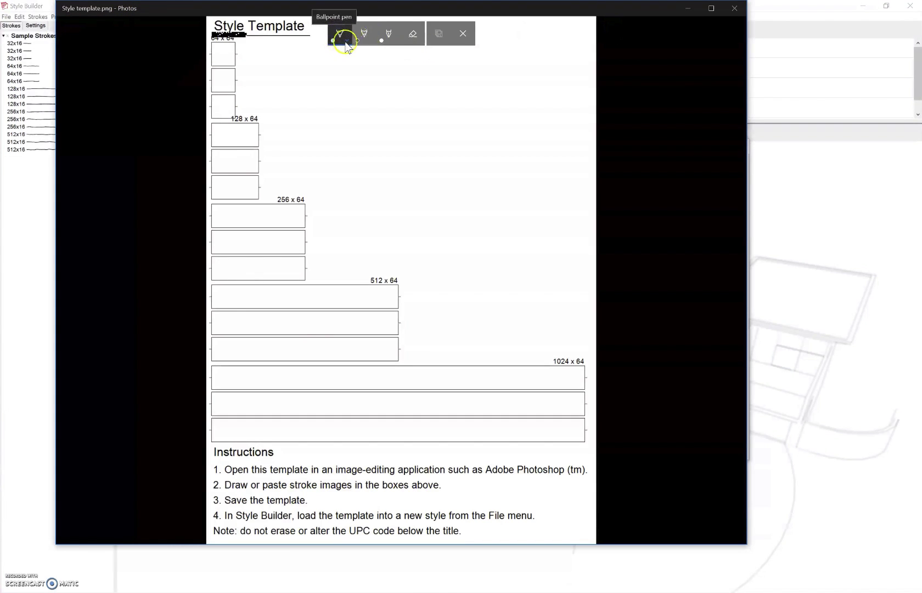
{"action": "left_click", "coordinate": [338, 36]}
{"action": "left_click", "coordinate": [274, 81]}
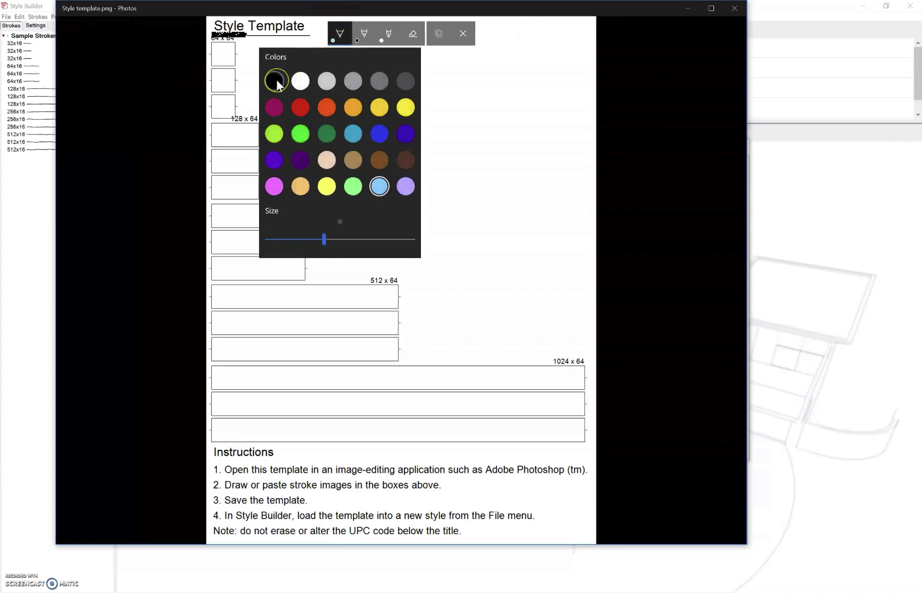
{"action": "left_click", "coordinate": [277, 80]}
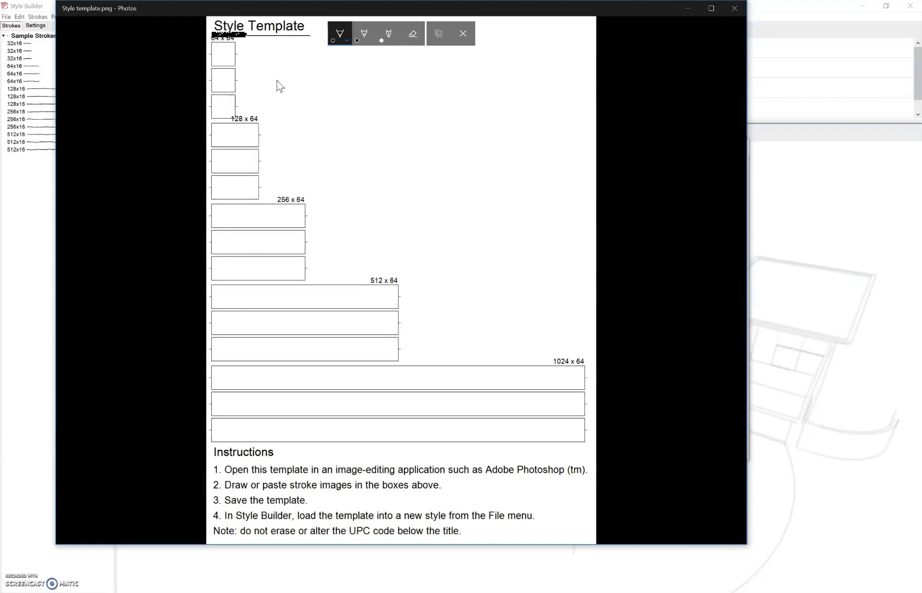
Hand-draw wavy black strokes in each 64, 128, 256 and 512-pixel template box.
{"action": "mouse_move", "coordinate": [212, 55]}
{"action": "left_mouse_down"}
{"action": "mouse_move", "coordinate": [232, 56]}
{"action": "mouse_move", "coordinate": [221, 81]}
{"action": "mouse_move", "coordinate": [233, 82]}
{"action": "mouse_move", "coordinate": [226, 107]}
{"action": "mouse_move", "coordinate": [235, 107]}
{"action": "mouse_move", "coordinate": [223, 135]}
{"action": "mouse_move", "coordinate": [258, 135]}
{"action": "left_mouse_up"}
{"action": "mouse_move", "coordinate": [216, 160]}
{"action": "left_mouse_down"}
{"action": "mouse_move", "coordinate": [250, 160]}
{"action": "mouse_move", "coordinate": [219, 185]}
{"action": "mouse_move", "coordinate": [256, 186]}
{"action": "left_mouse_up"}
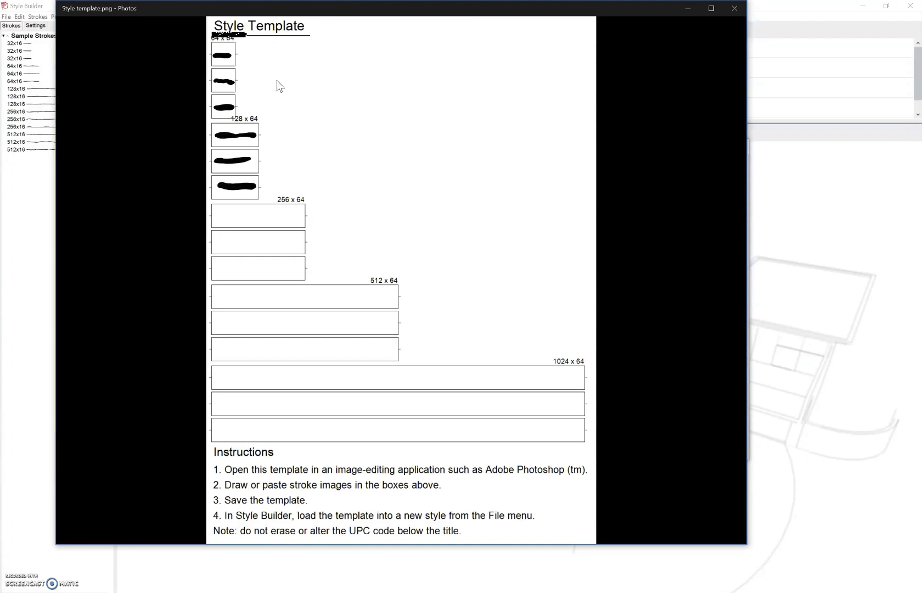
{"action": "left_click_drag", "start_coordinate": [213, 217], "coordinate": [300, 217]}
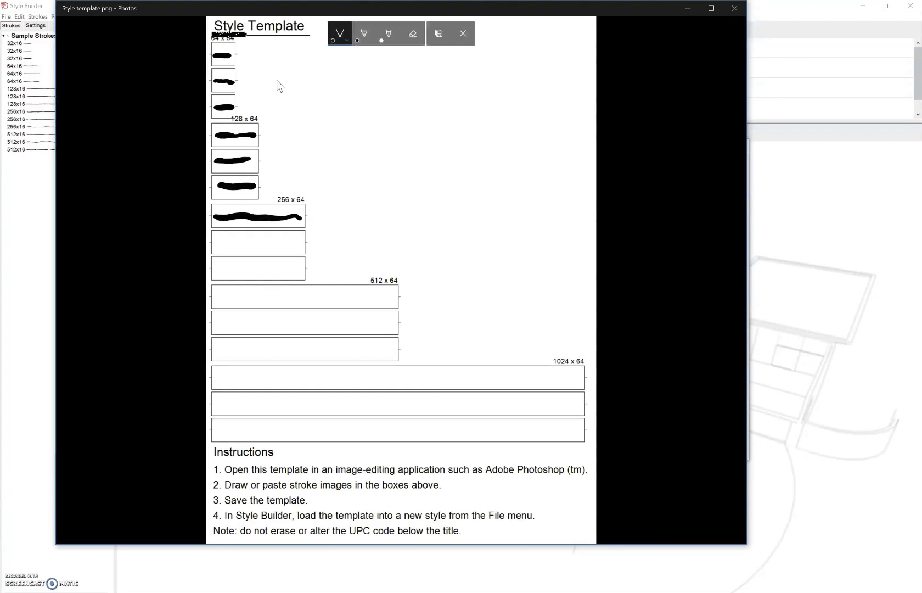
{"action": "left_click_drag", "start_coordinate": [212, 241], "coordinate": [220, 241]}
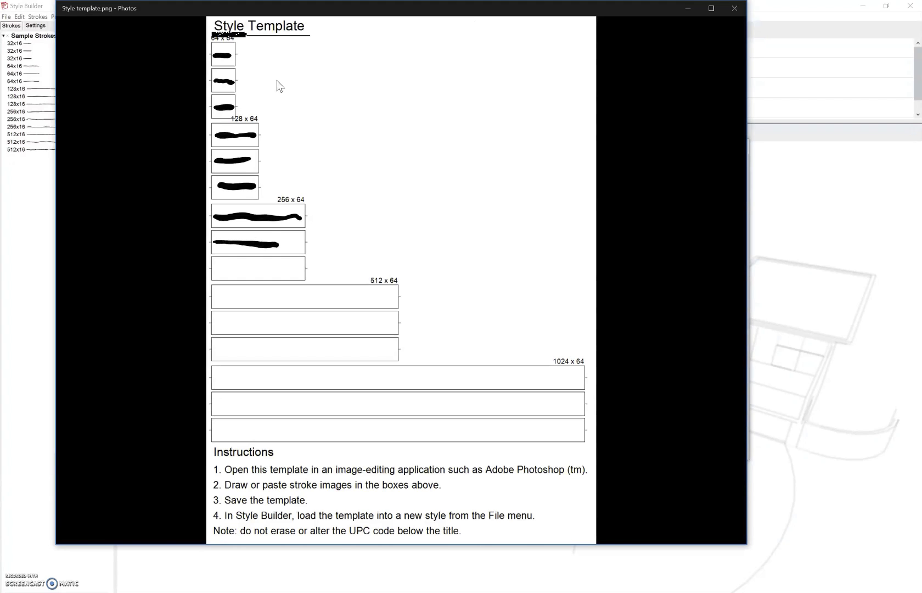
{"action": "left_click_drag", "start_coordinate": [212, 270], "coordinate": [255, 269]}
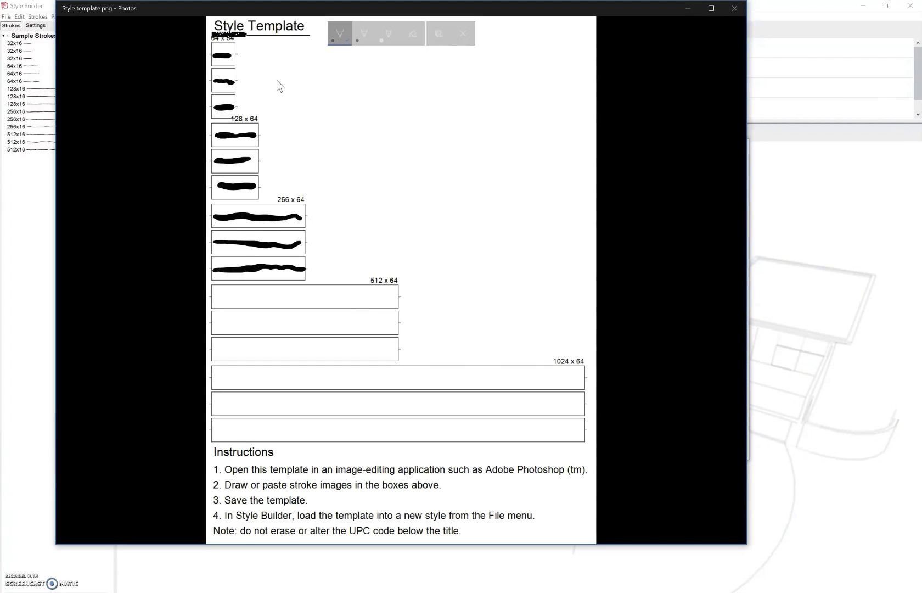
{"action": "left_click_drag", "start_coordinate": [213, 297], "coordinate": [347, 298]}
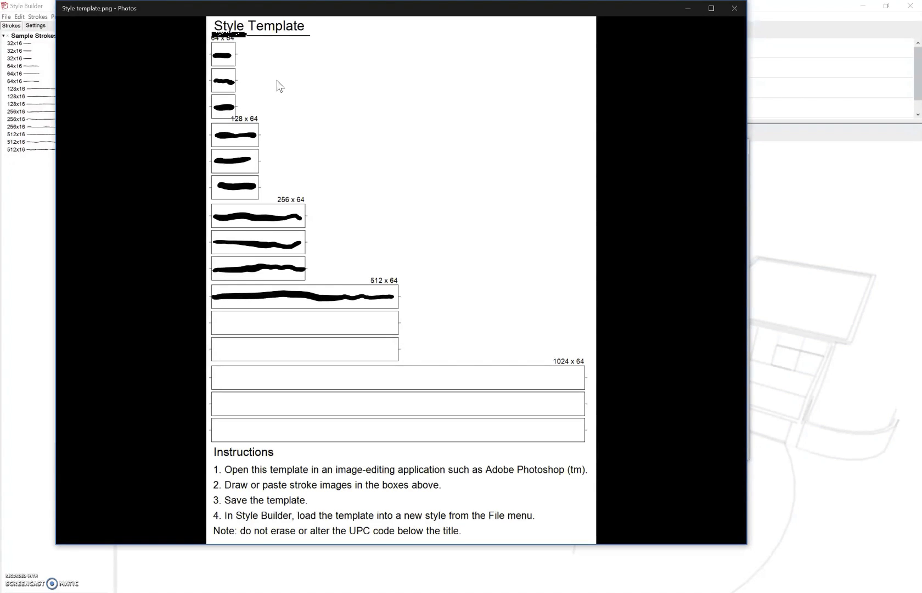
{"action": "mouse_move", "coordinate": [394, 322]}
{"action": "left_mouse_down"}
{"action": "mouse_move", "coordinate": [214, 325]}
{"action": "mouse_move", "coordinate": [215, 349]}
{"action": "mouse_move", "coordinate": [355, 347]}
{"action": "left_mouse_up"}
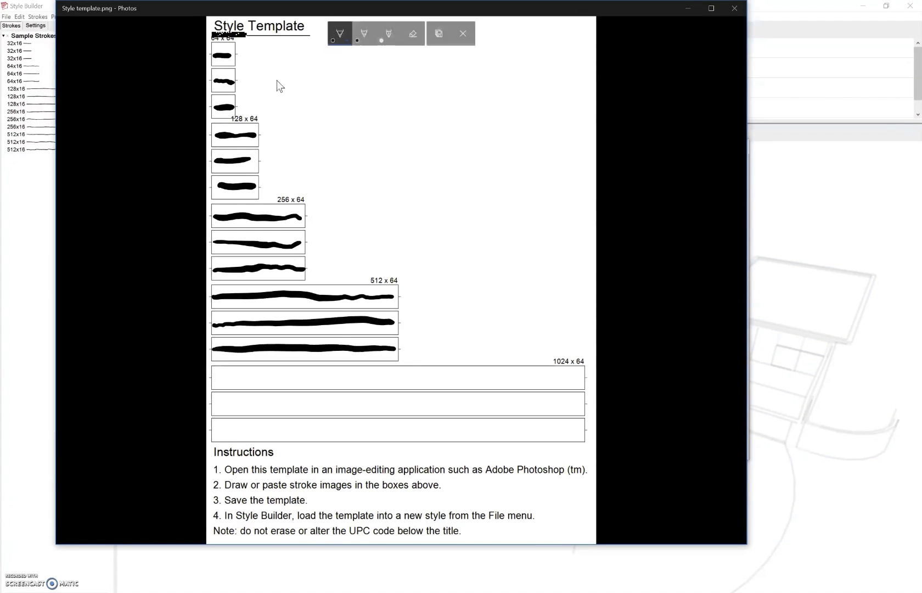
Ink long hand-drawn black strokes across the three 1024x64 boxes.
{"action": "left_click_drag", "start_coordinate": [217, 377], "coordinate": [517, 379]}
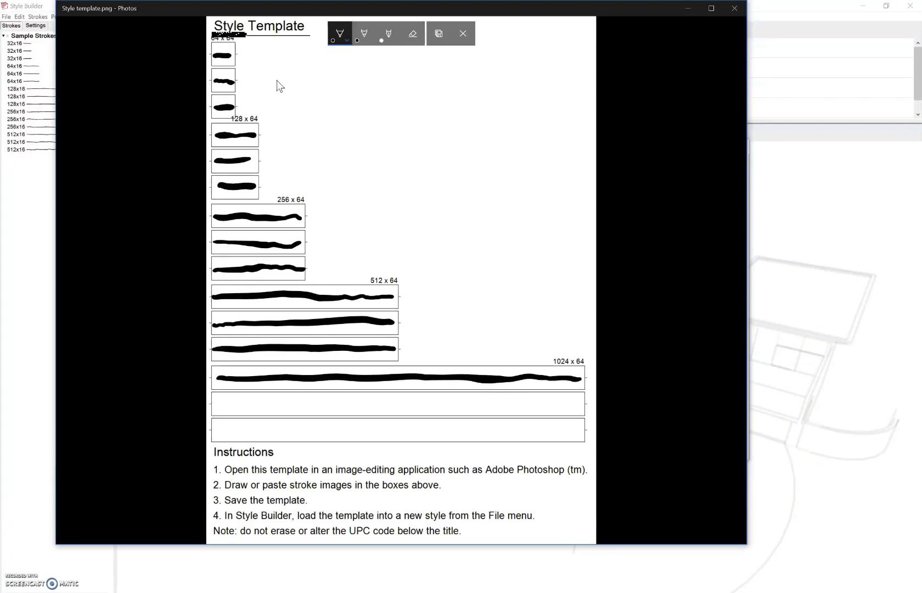
{"action": "left_click_drag", "start_coordinate": [526, 403], "coordinate": [580, 405]}
{"action": "left_click_drag", "start_coordinate": [466, 402], "coordinate": [349, 401]}
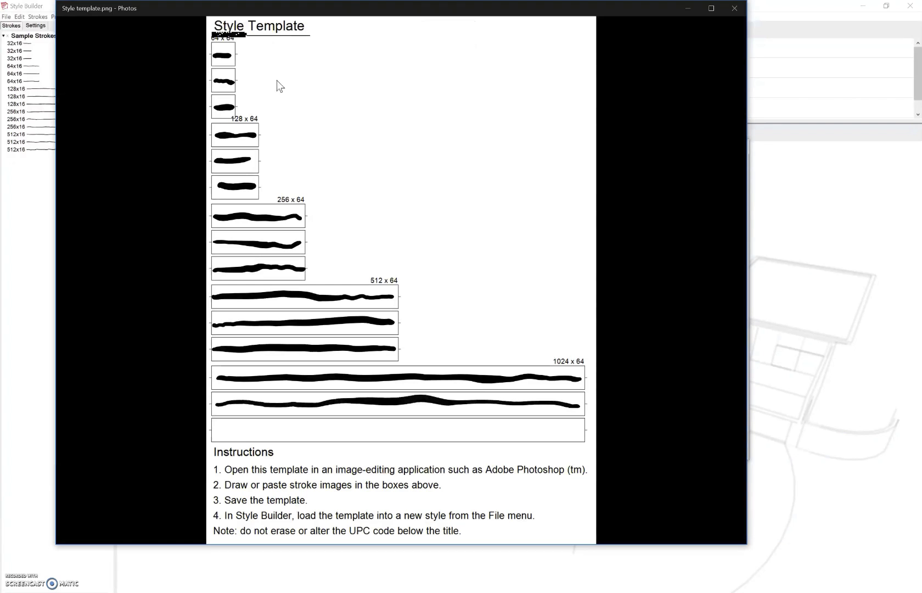
{"action": "left_click_drag", "start_coordinate": [214, 426], "coordinate": [237, 430]}
{"action": "left_click_drag", "start_coordinate": [296, 430], "coordinate": [335, 429]}
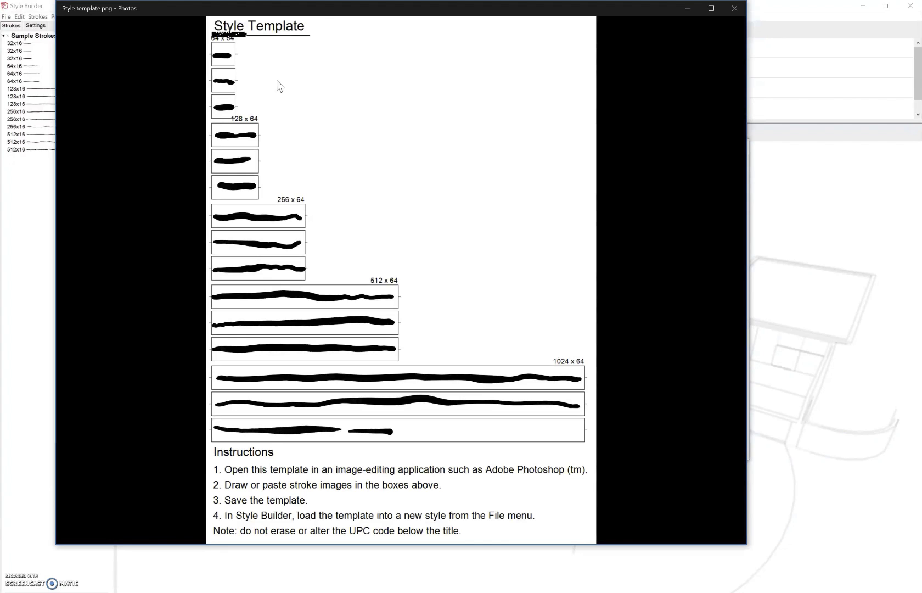
{"action": "left_click_drag", "start_coordinate": [392, 431], "coordinate": [493, 430]}
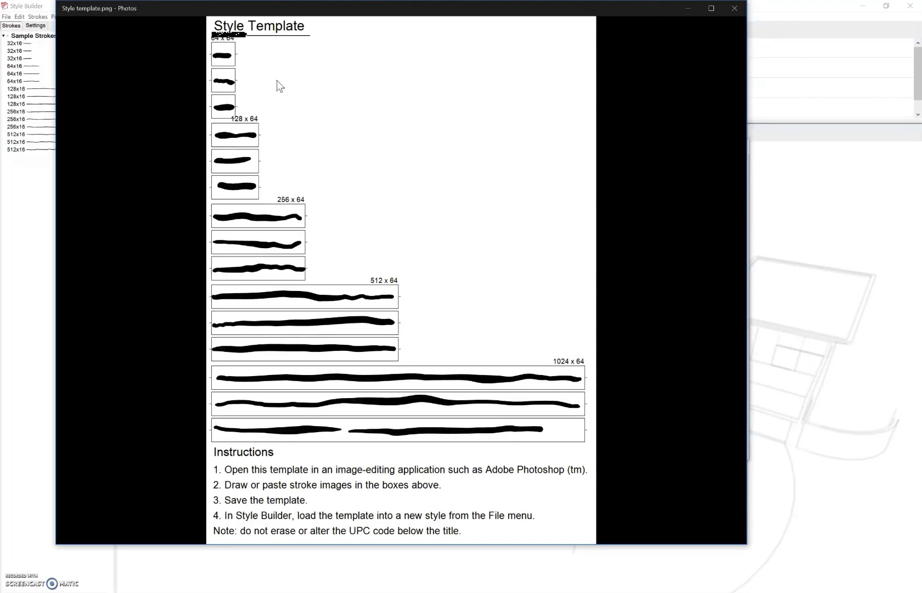
{"action": "left_click_drag", "start_coordinate": [549, 428], "coordinate": [575, 428]}
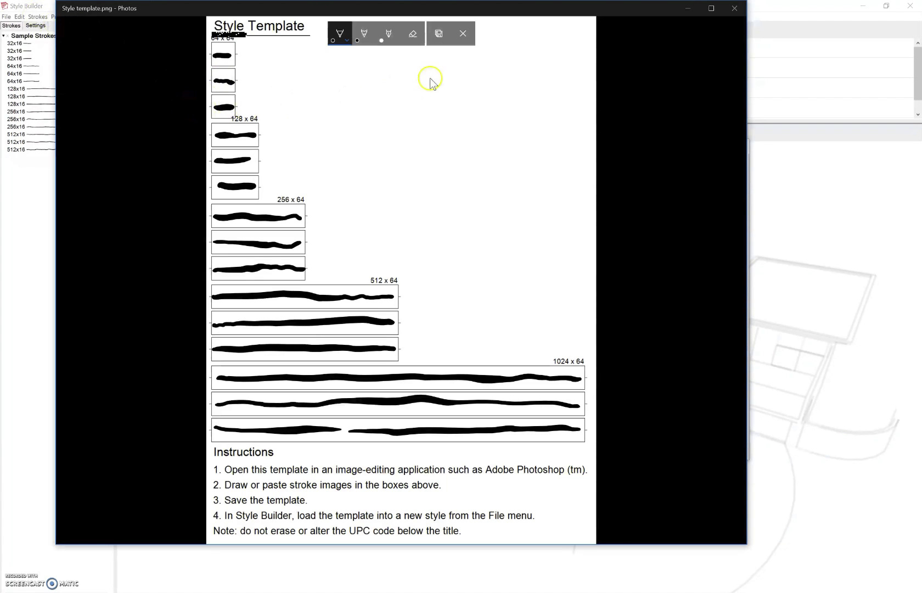
Save the inked template as the copy Style template_LI.jpg and close Photos.
{"action": "left_click", "coordinate": [438, 34]}
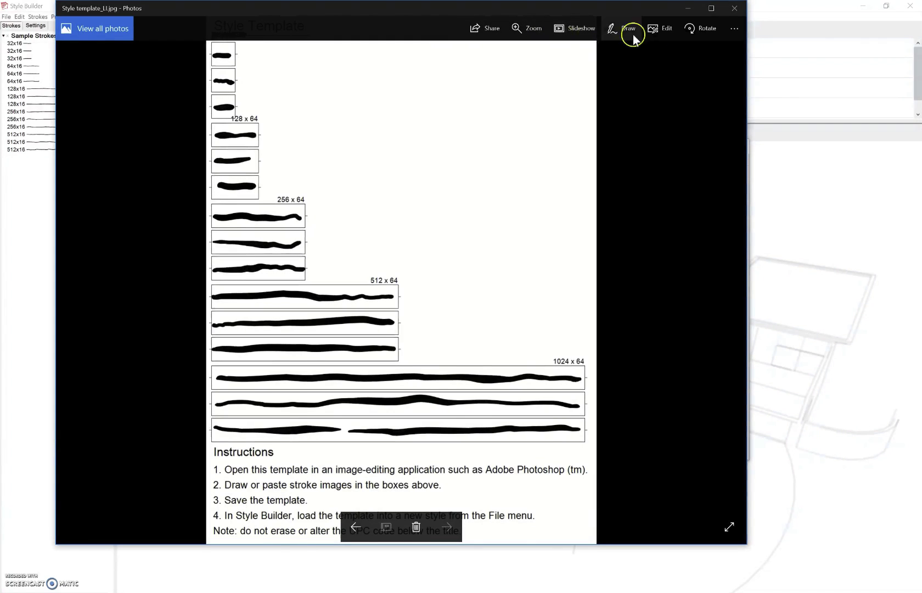
{"action": "left_click", "coordinate": [734, 8]}
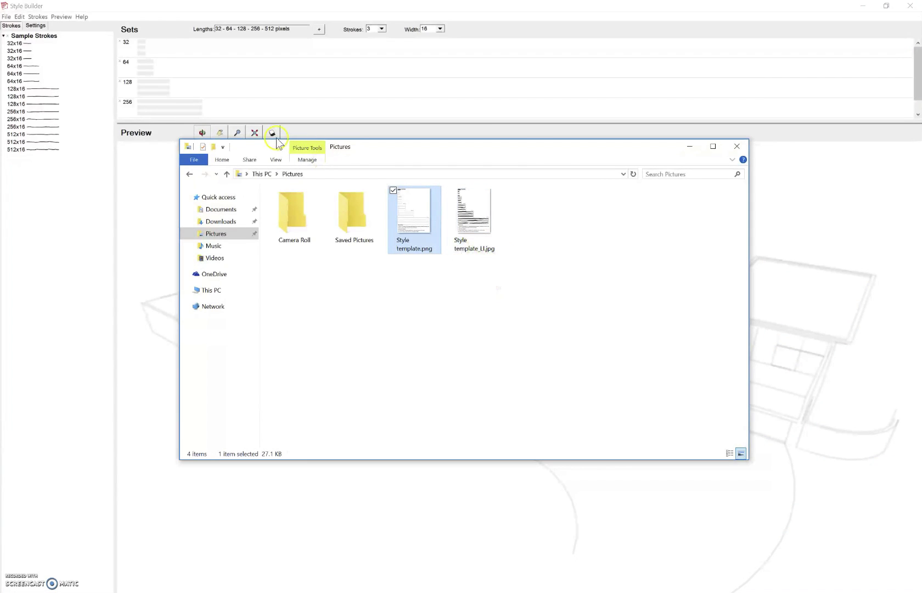
{"action": "left_click", "coordinate": [110, 23]}
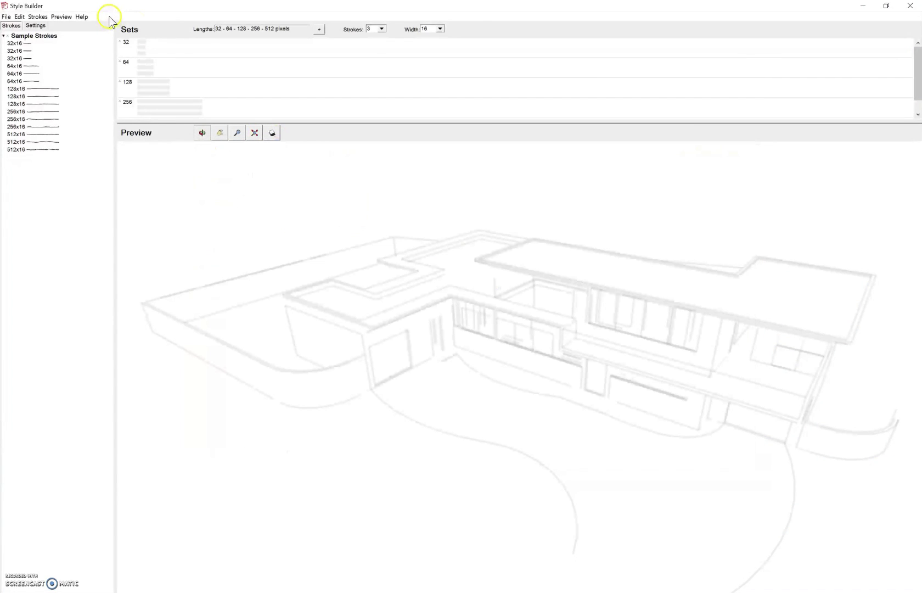
{"action": "left_click", "coordinate": [6, 16]}
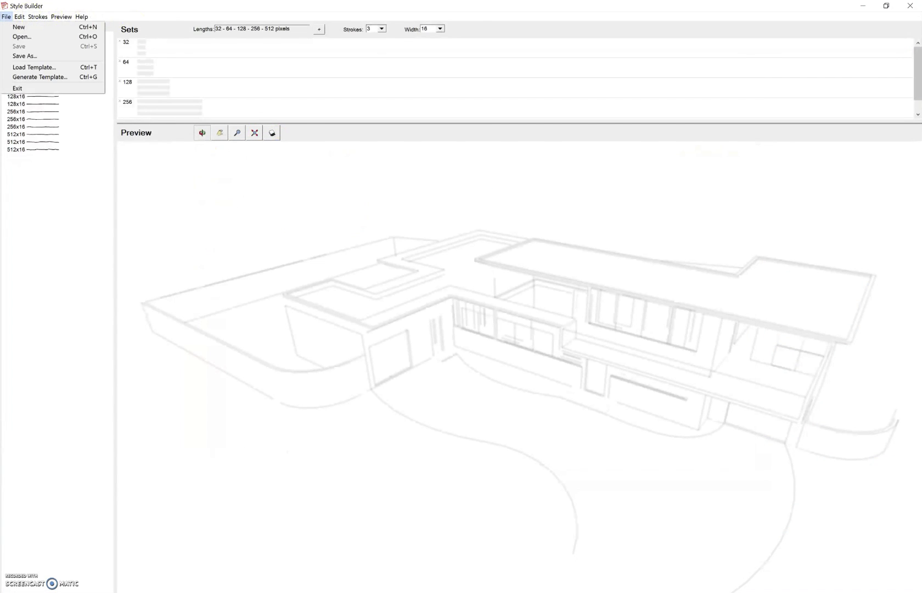
{"action": "left_click", "coordinate": [34, 67]}
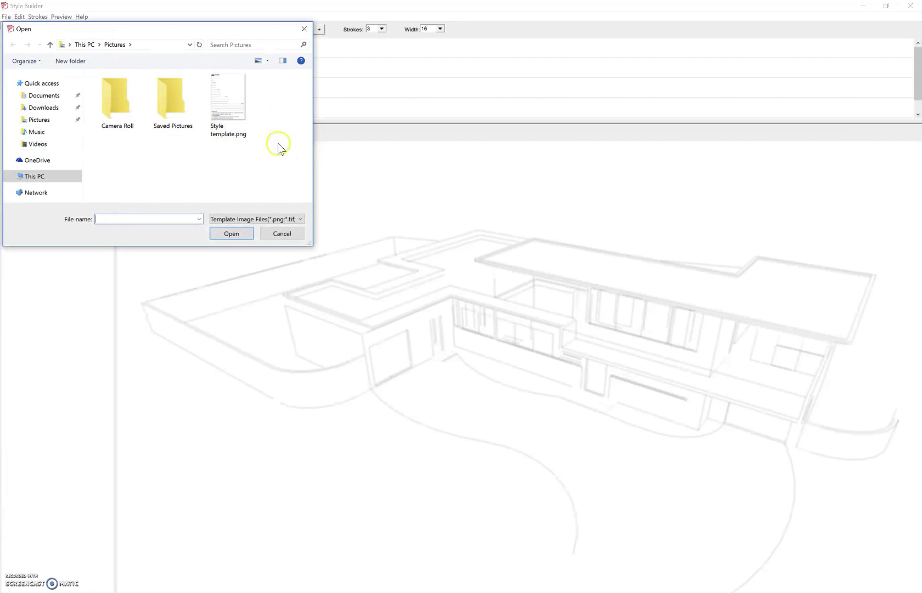
{"action": "left_click", "coordinate": [300, 219]}
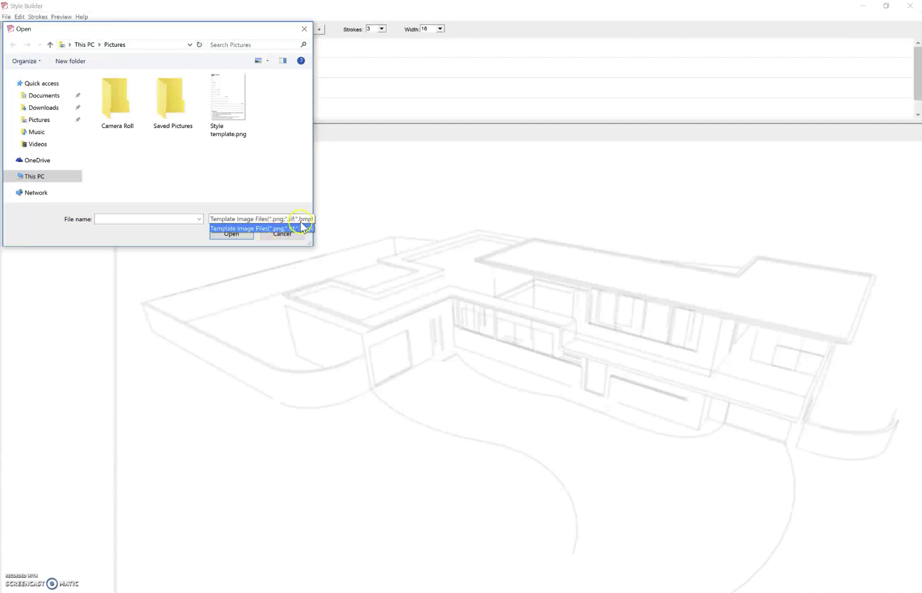
{"action": "left_click", "coordinate": [281, 236]}
{"action": "left_click", "coordinate": [281, 236]}
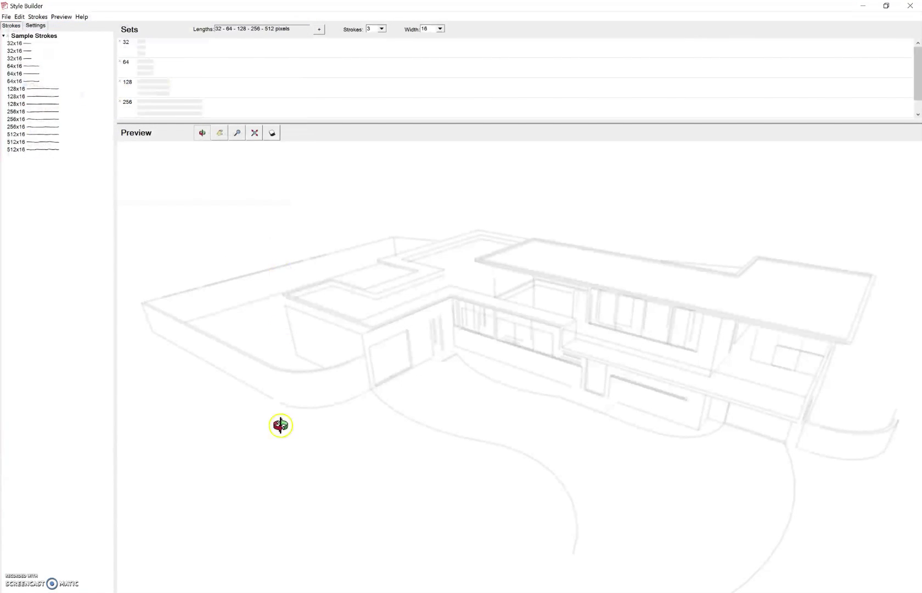
Open the inked Style template_LI.jpg in Paint from the Pictures folder.
{"action": "key", "text": "alt+Tab"}
{"action": "right_click", "coordinate": [470, 216]}
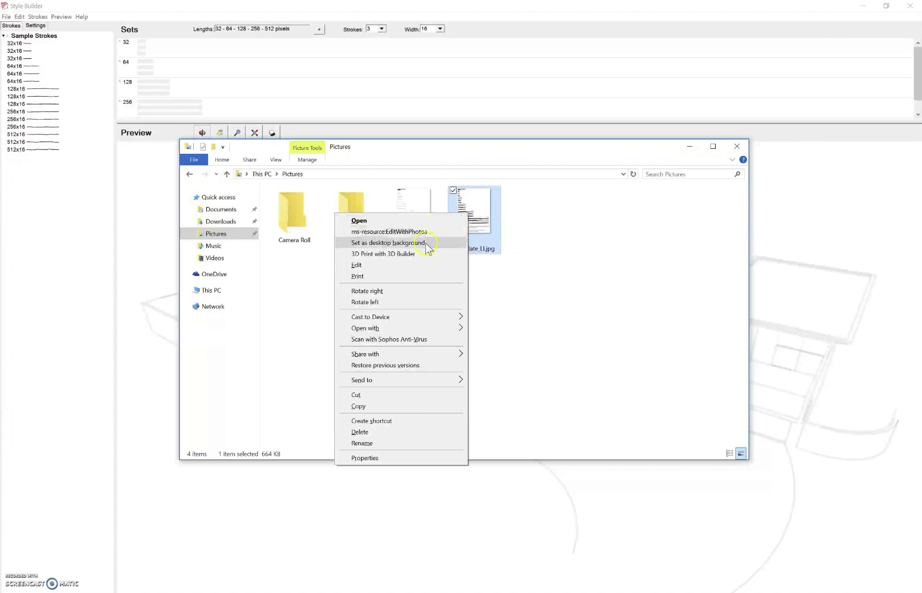
{"action": "mouse_move", "coordinate": [419, 330]}
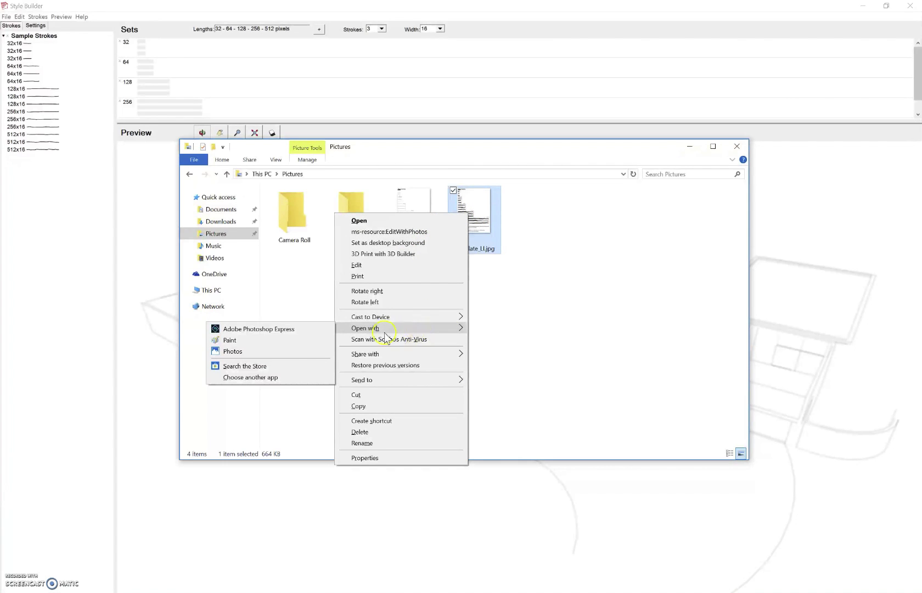
{"action": "left_click", "coordinate": [230, 339]}
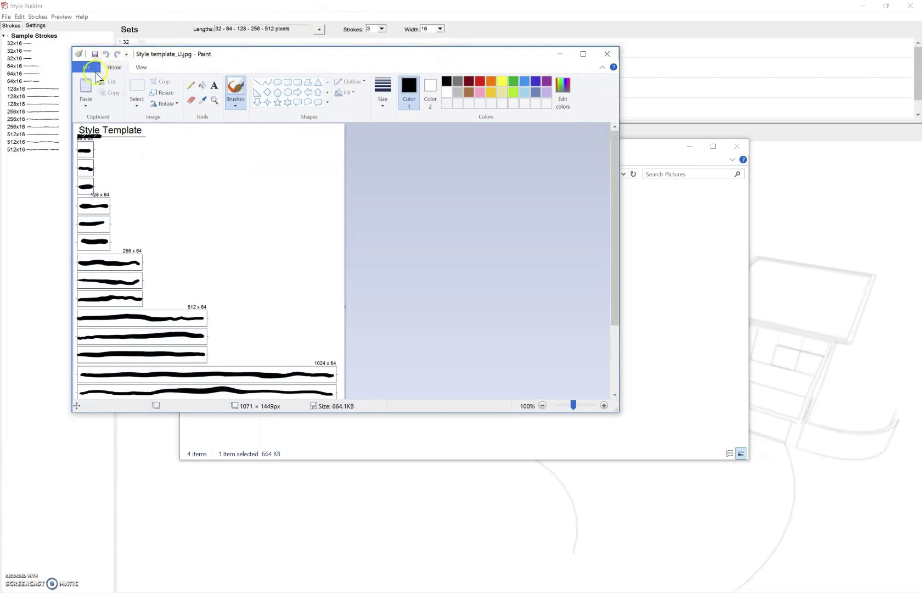
Save the image as a PNG picture, Style template_LI.png.
{"action": "left_click", "coordinate": [88, 68]}
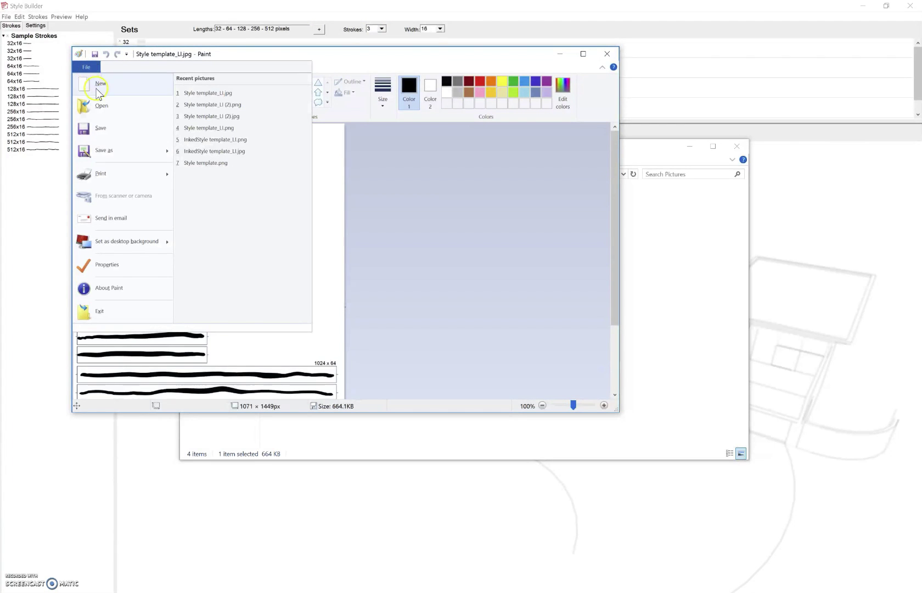
{"action": "mouse_move", "coordinate": [136, 149]}
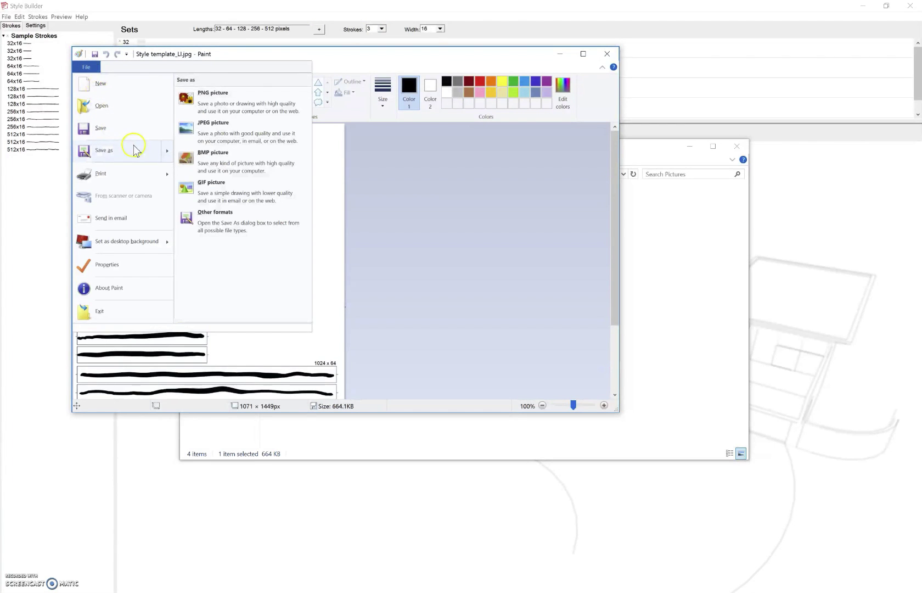
{"action": "left_click", "coordinate": [236, 103]}
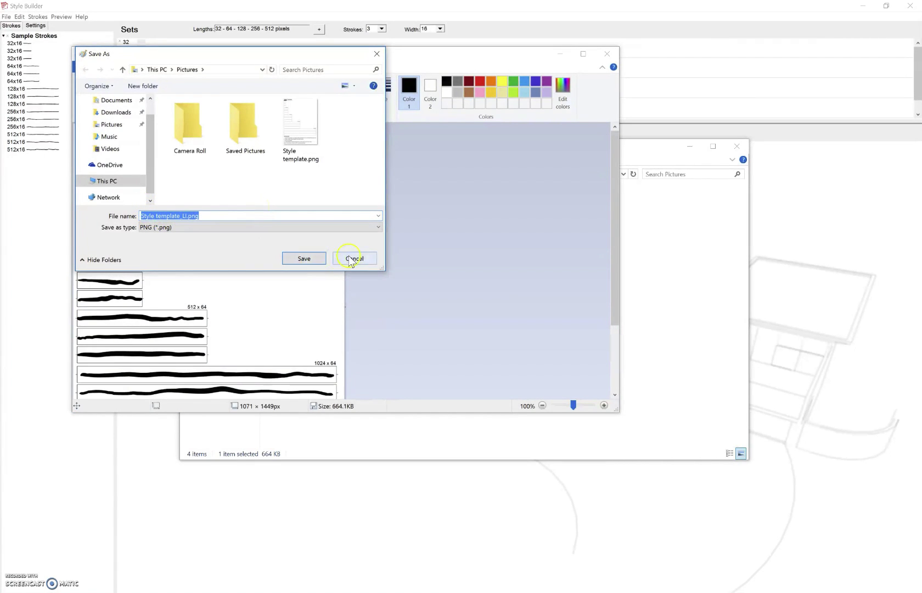
{"action": "left_click", "coordinate": [305, 259]}
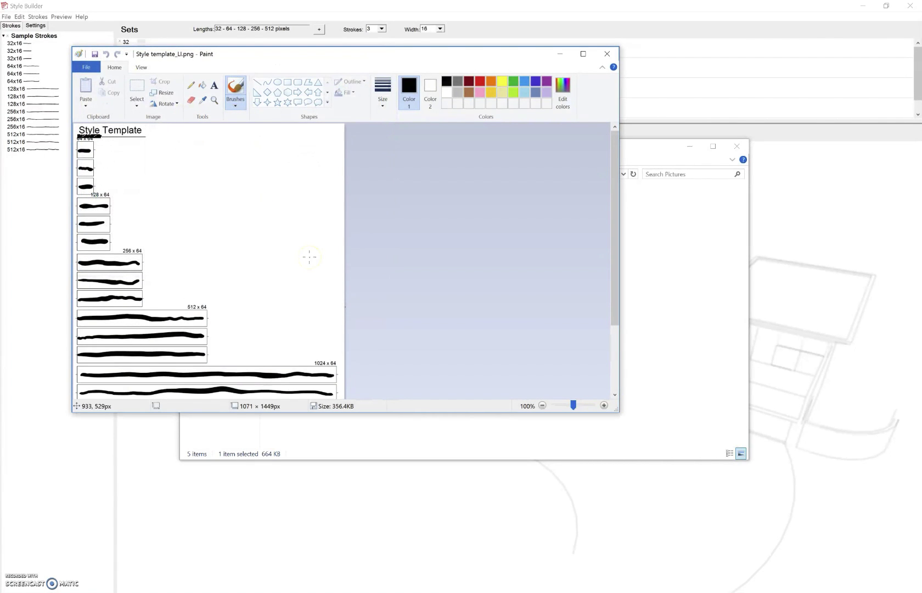
Back in Style Builder, pick Style template_LI.png in the Load Template dialog.
{"action": "left_click", "coordinate": [658, 62]}
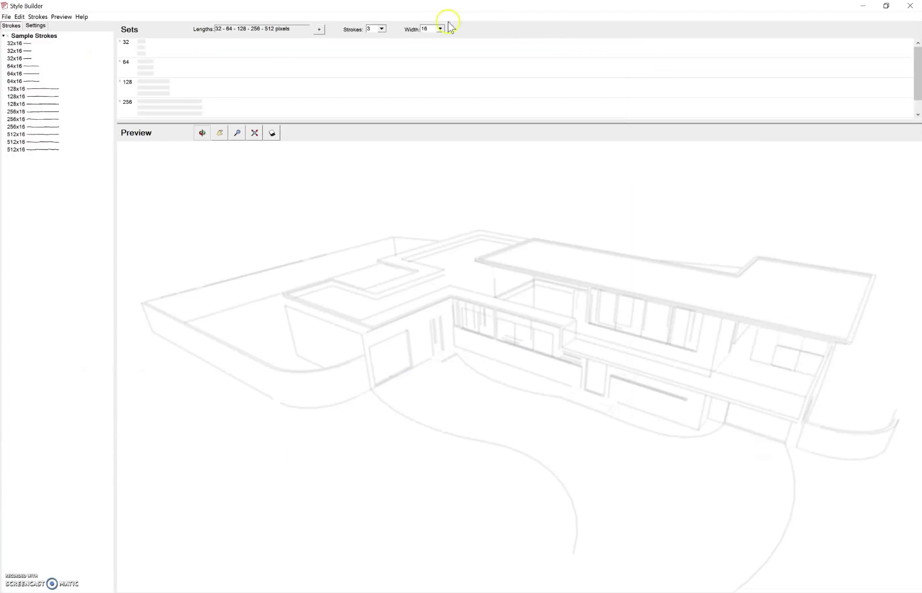
{"action": "left_click", "coordinate": [6, 17]}
{"action": "left_click", "coordinate": [39, 67]}
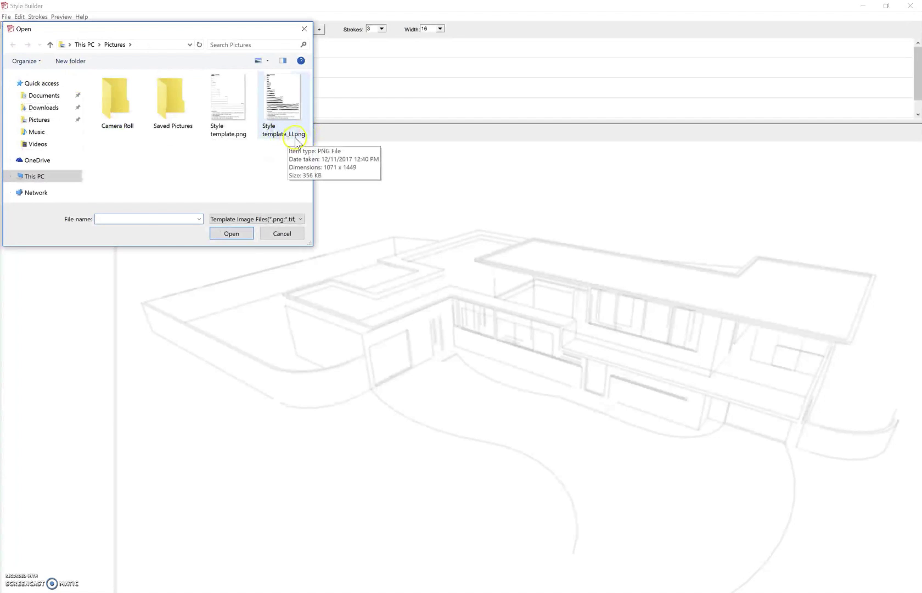
{"action": "left_click", "coordinate": [294, 140]}
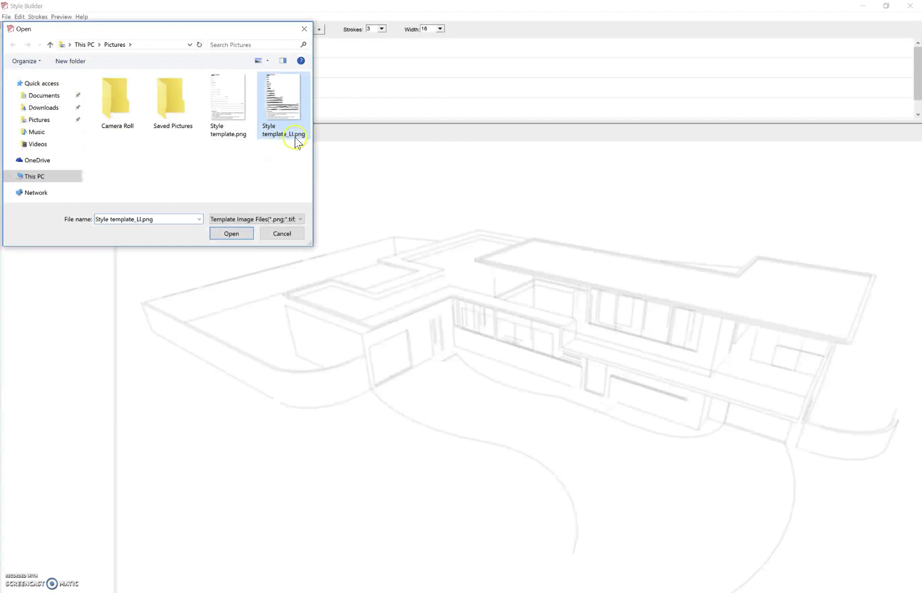
Load the Style template_LI strokes and orbit the house preview to inspect them.
{"action": "left_click", "coordinate": [235, 234]}
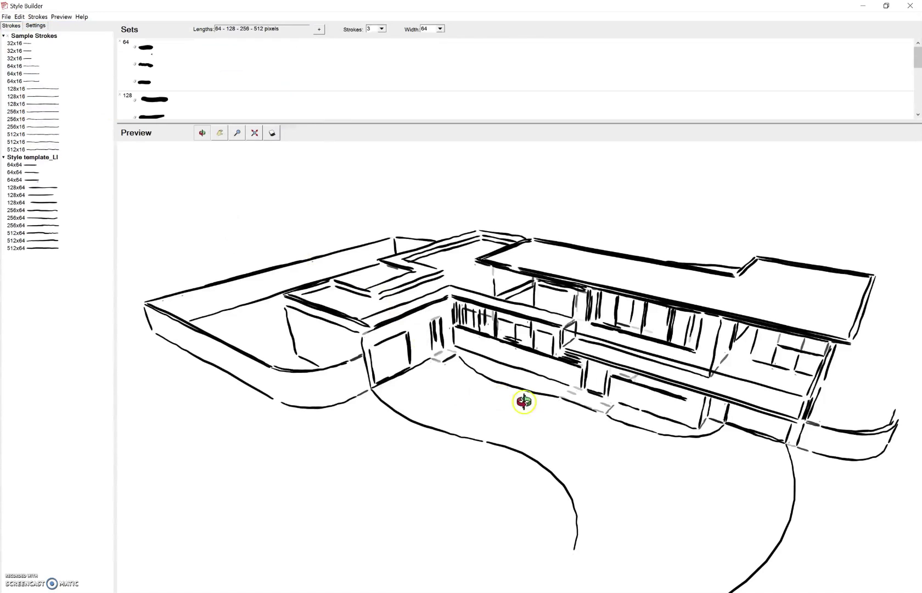
{"action": "left_click_drag", "start_coordinate": [524, 401], "coordinate": [531, 309]}
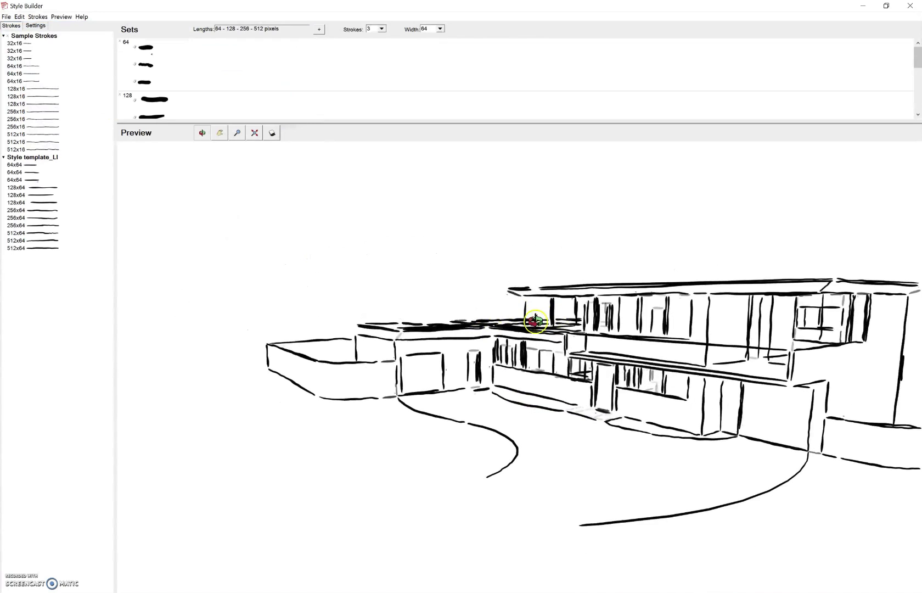
{"action": "left_click_drag", "start_coordinate": [366, 323], "coordinate": [456, 369]}
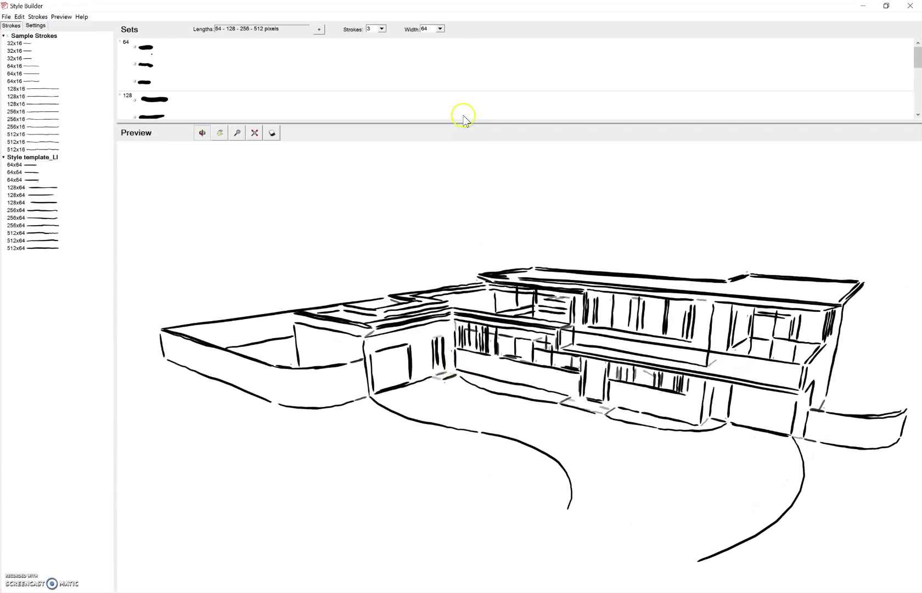
Enlarge the stroke sets area to review all lengths, then restore the preview.
{"action": "left_click_drag", "start_coordinate": [462, 123], "coordinate": [467, 355]}
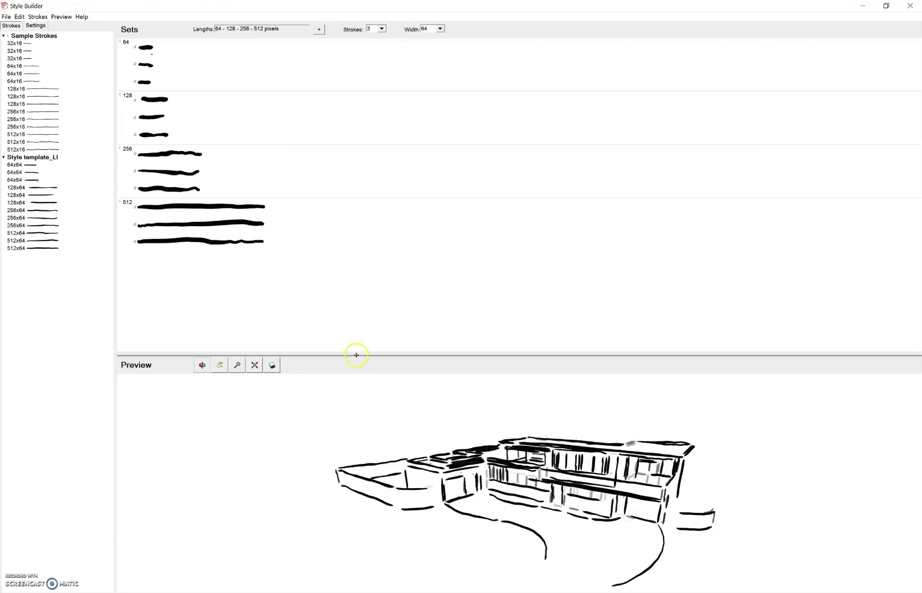
{"action": "mouse_move", "coordinate": [356, 355]}
{"action": "left_mouse_down"}
{"action": "mouse_move", "coordinate": [366, 203]}
{"action": "mouse_move", "coordinate": [370, 307]}
{"action": "mouse_move", "coordinate": [372, 251]}
{"action": "left_mouse_up"}
{"action": "scroll", "coordinate": [509, 452], "scroll_direction": "up", "scroll_amount": 4}
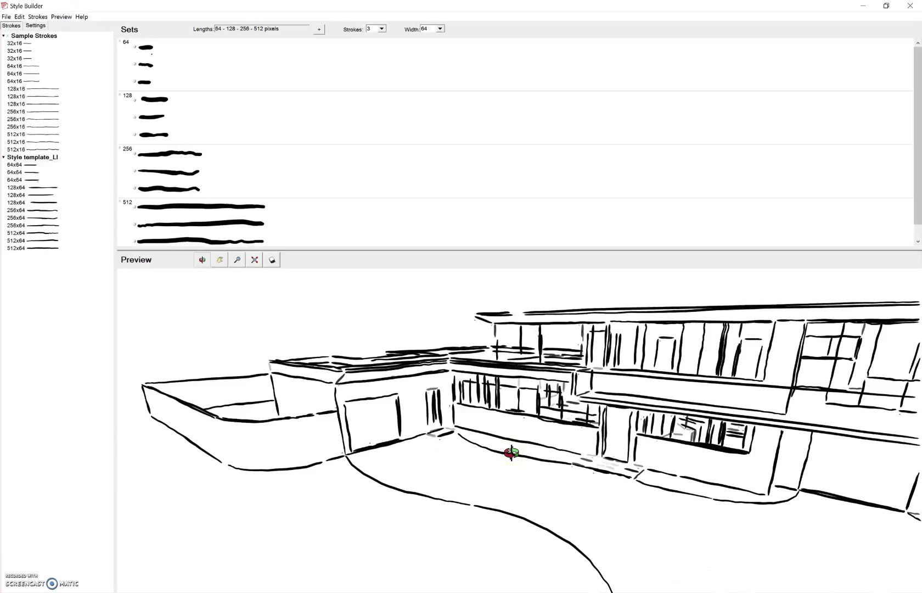
{"action": "mouse_move", "coordinate": [644, 422]}
{"action": "left_mouse_down"}
{"action": "mouse_move", "coordinate": [555, 376]}
{"action": "mouse_move", "coordinate": [531, 397]}
{"action": "mouse_move", "coordinate": [710, 403]}
{"action": "mouse_move", "coordinate": [763, 430]}
{"action": "mouse_move", "coordinate": [745, 436]}
{"action": "left_mouse_up"}
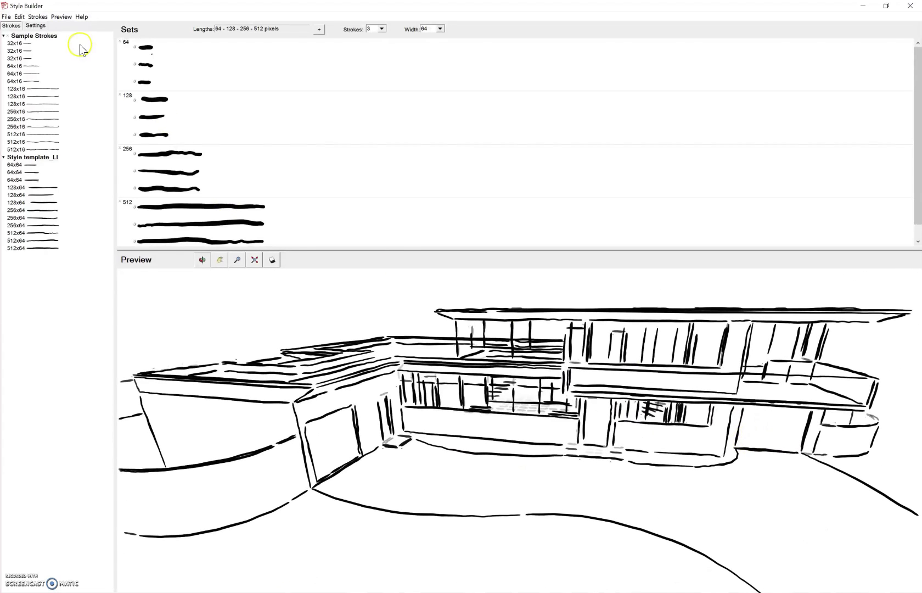
Save the hand-drawn style as My Style, accepting the missing-name warning.
{"action": "left_click", "coordinate": [7, 16]}
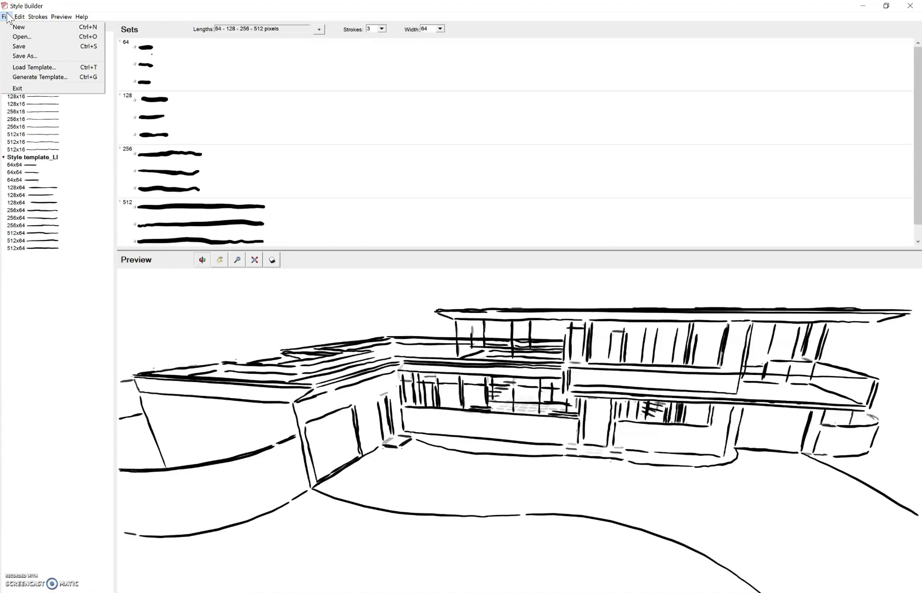
{"action": "left_click", "coordinate": [19, 56]}
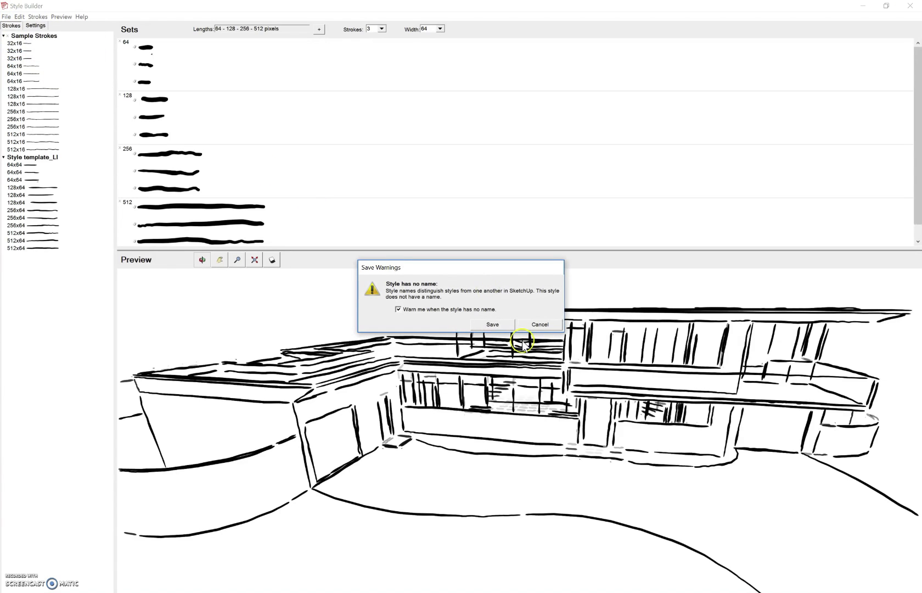
{"action": "left_click", "coordinate": [493, 324]}
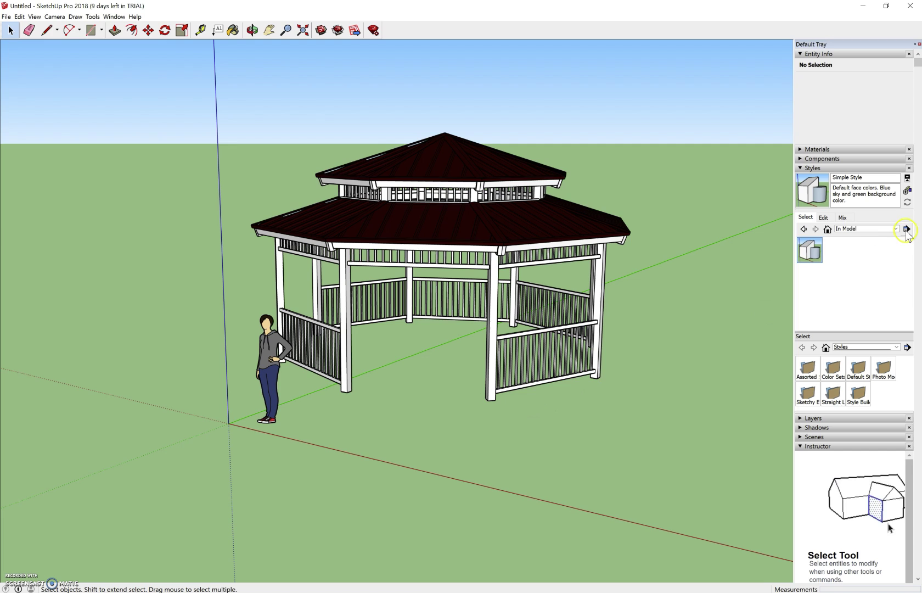
Load the Pictures folder as the Styles panel collection.
{"action": "left_click", "coordinate": [907, 235]}
{"action": "left_click", "coordinate": [857, 229]}
{"action": "left_click", "coordinate": [51, 121]}
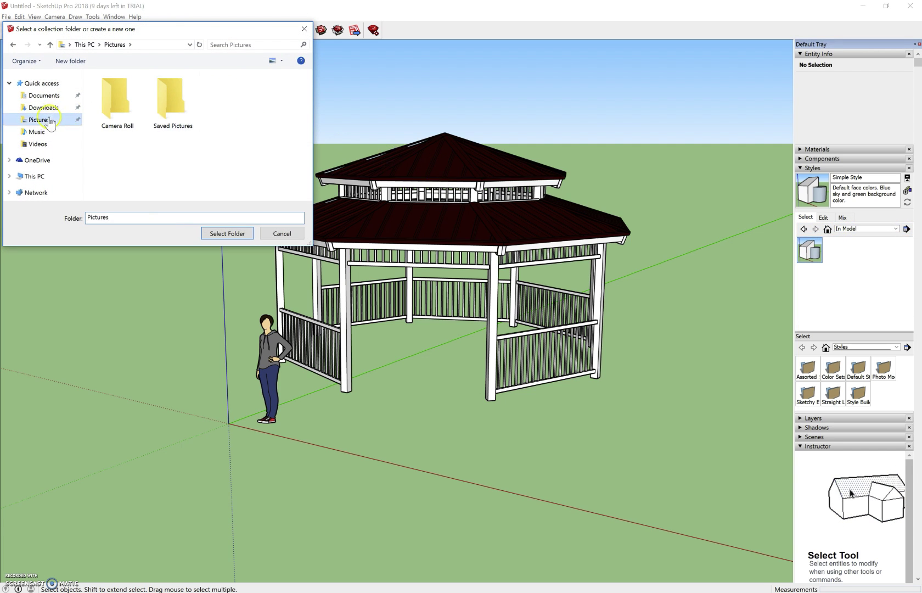
{"action": "left_click", "coordinate": [222, 232]}
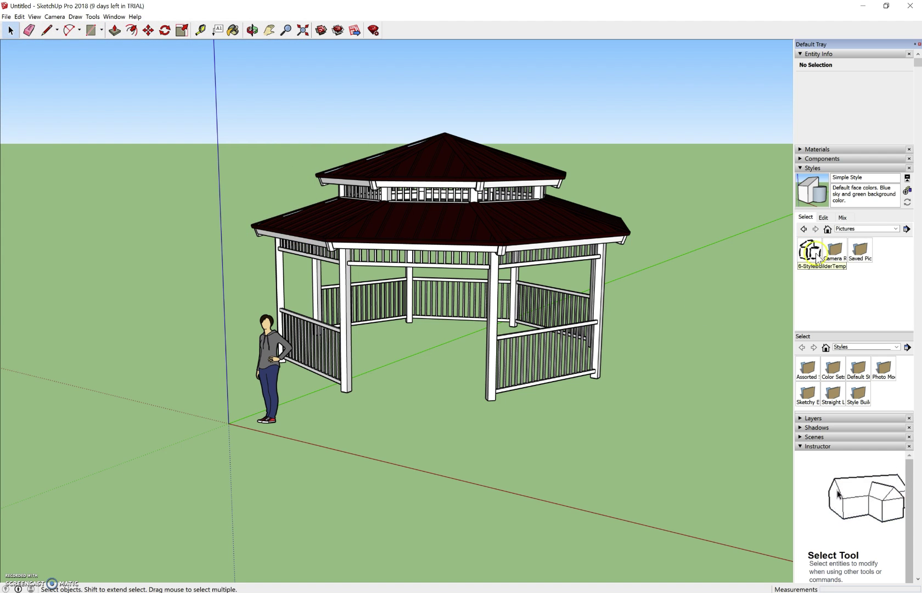
Apply the 6-StyleBuilderTemp style so the gazebo shows thick black brush strokes.
{"action": "left_click", "coordinate": [817, 254]}
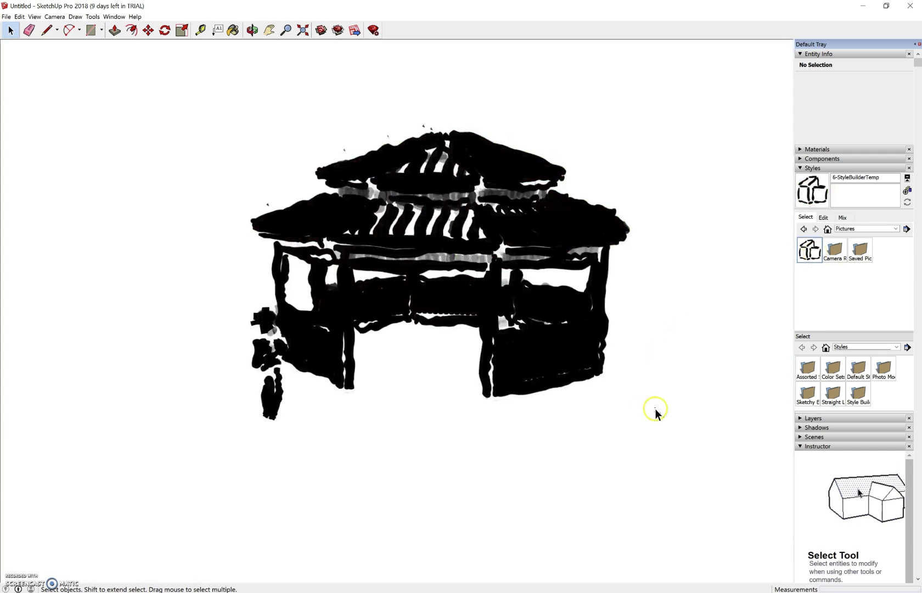
{"action": "scroll", "coordinate": [657, 400], "scroll_direction": "down", "scroll_amount": 3}
{"action": "scroll", "coordinate": [657, 400], "scroll_direction": "up", "scroll_amount": 10}
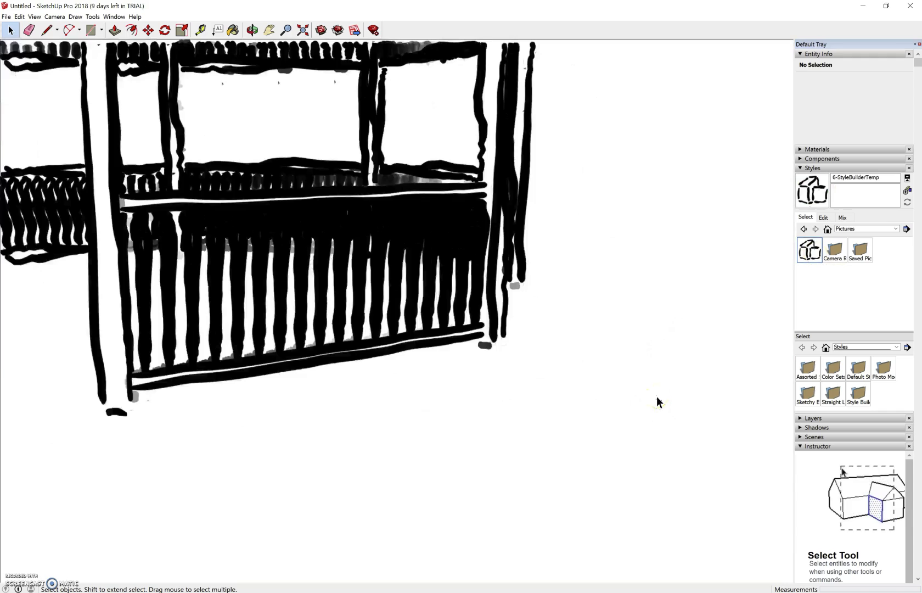
{"action": "scroll", "coordinate": [657, 399], "scroll_direction": "down", "scroll_amount": 4}
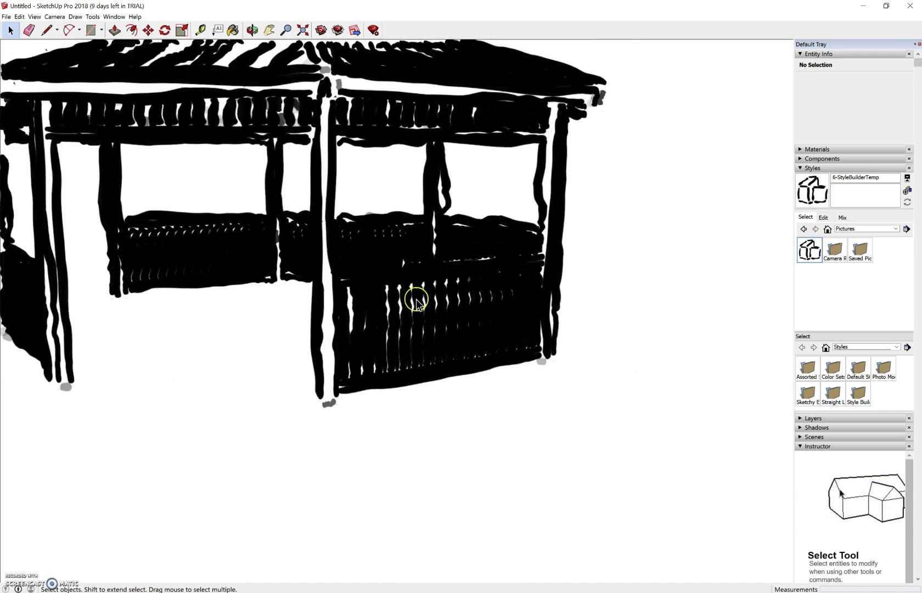
{"action": "scroll", "coordinate": [365, 299], "scroll_direction": "up", "scroll_amount": 10}
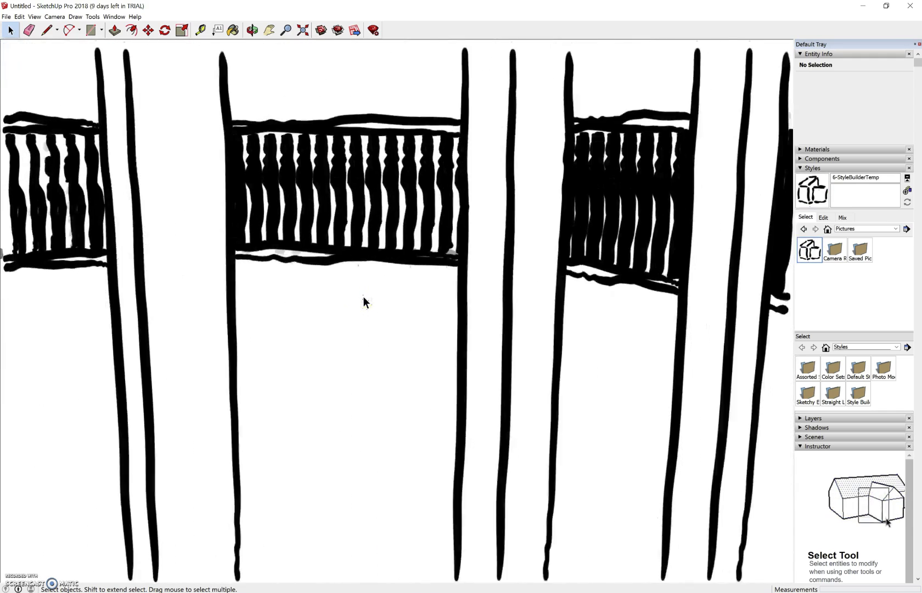
{"action": "scroll", "coordinate": [364, 301], "scroll_direction": "down", "scroll_amount": 10}
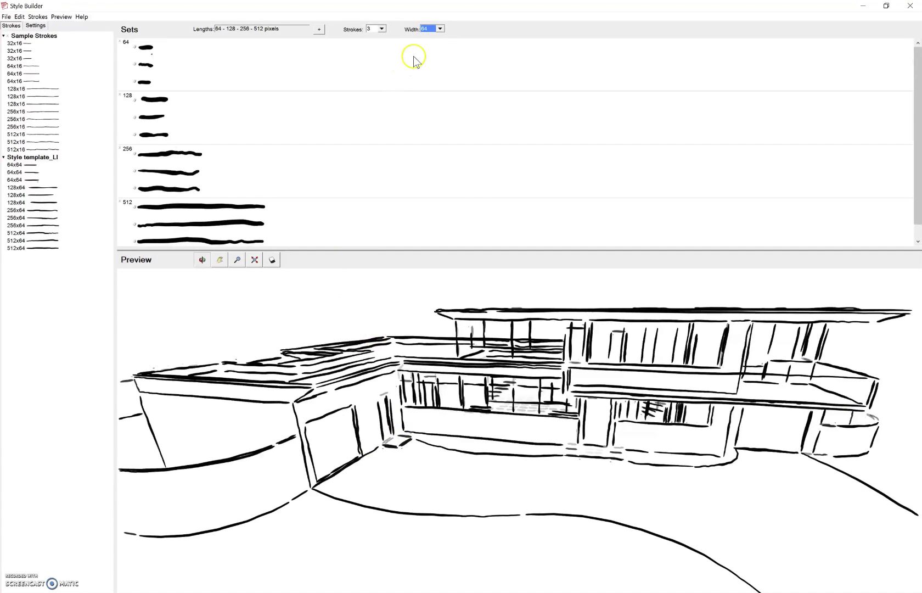
Change the stroke width to 8, scaling the existing strokes.
{"action": "left_click", "coordinate": [439, 29]}
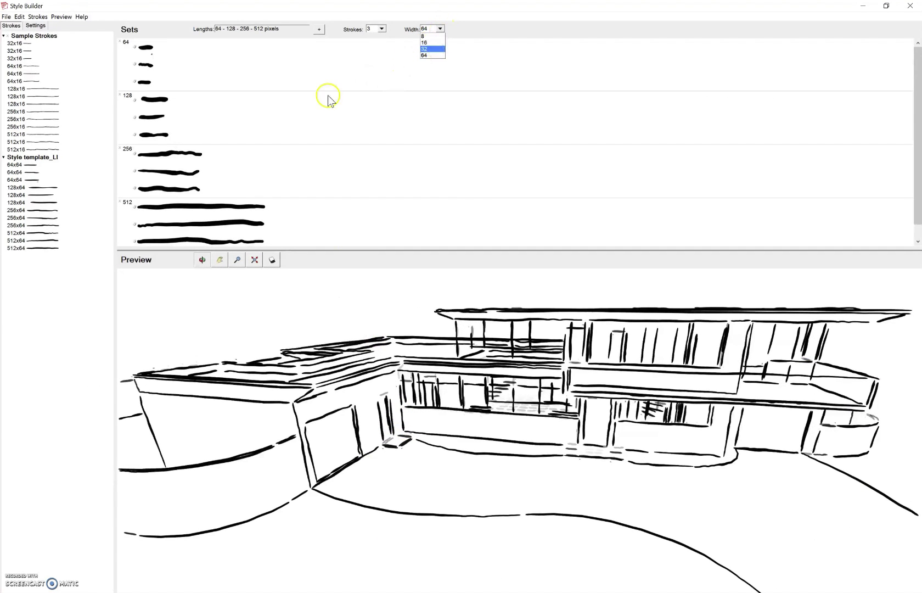
{"action": "left_click", "coordinate": [423, 36]}
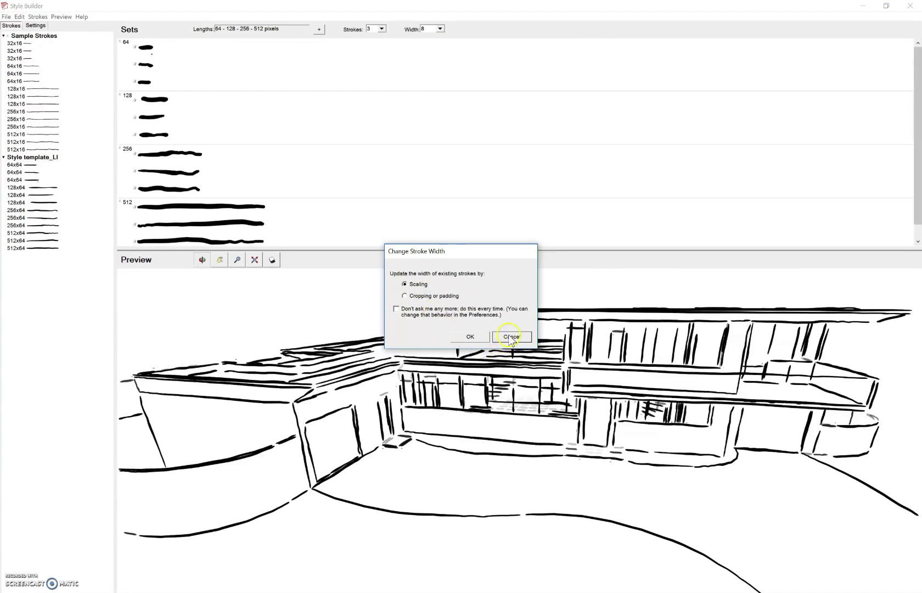
{"action": "left_click", "coordinate": [471, 336]}
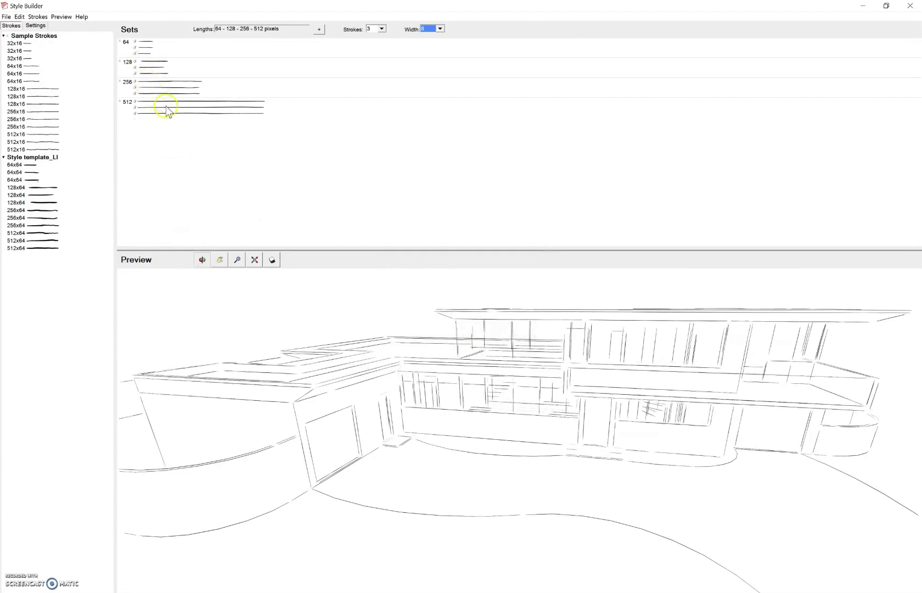
Save the width-8 style as a new style file in Pictures despite the warning.
{"action": "left_click", "coordinate": [5, 17]}
{"action": "left_click", "coordinate": [29, 58]}
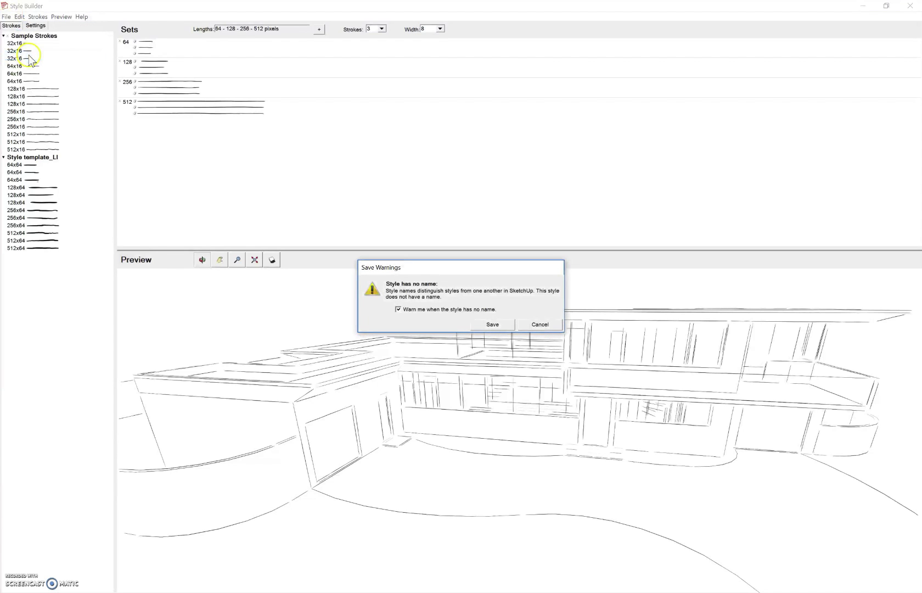
{"action": "left_click", "coordinate": [492, 324]}
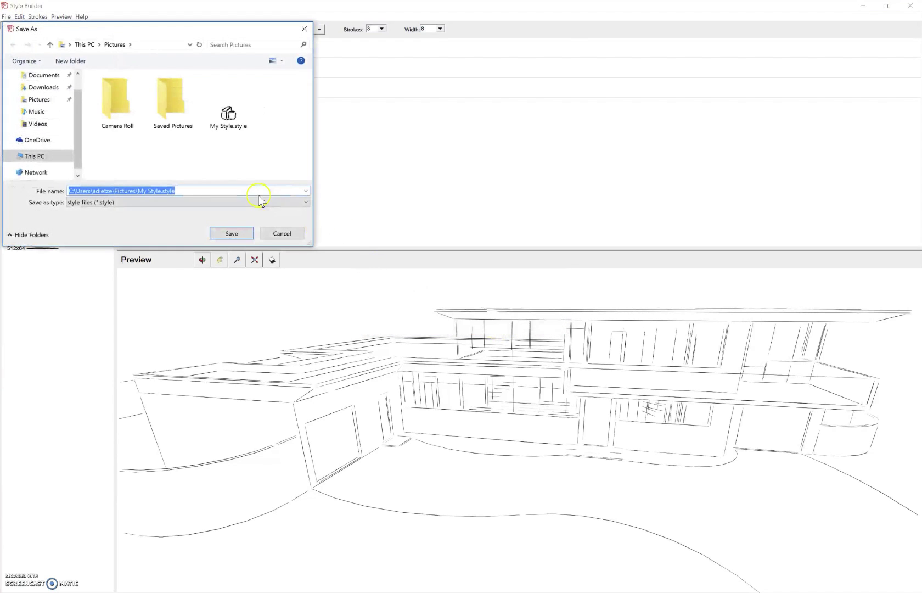
{"action": "left_click", "coordinate": [138, 190]}
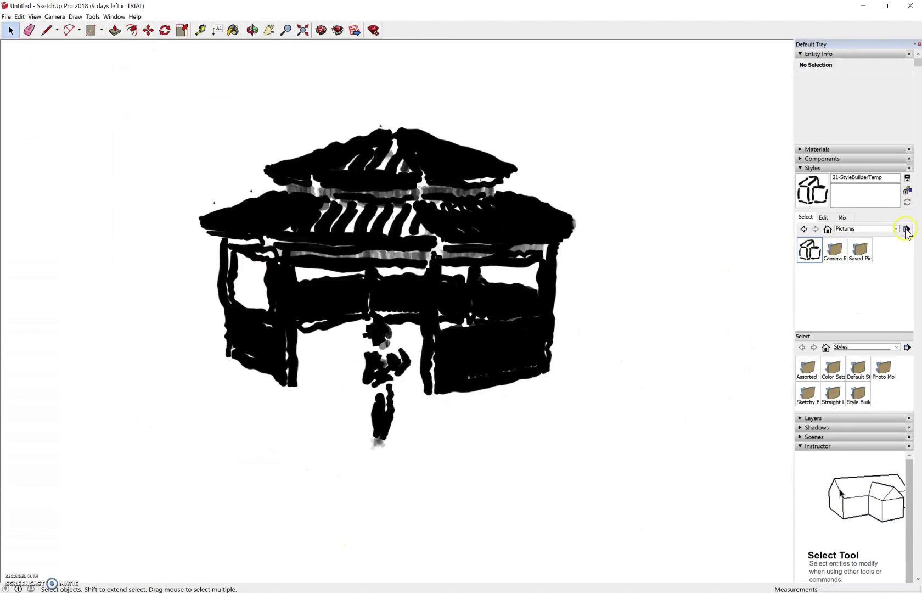
Reload the Pictures folder as the style collection.
{"action": "left_click", "coordinate": [906, 228]}
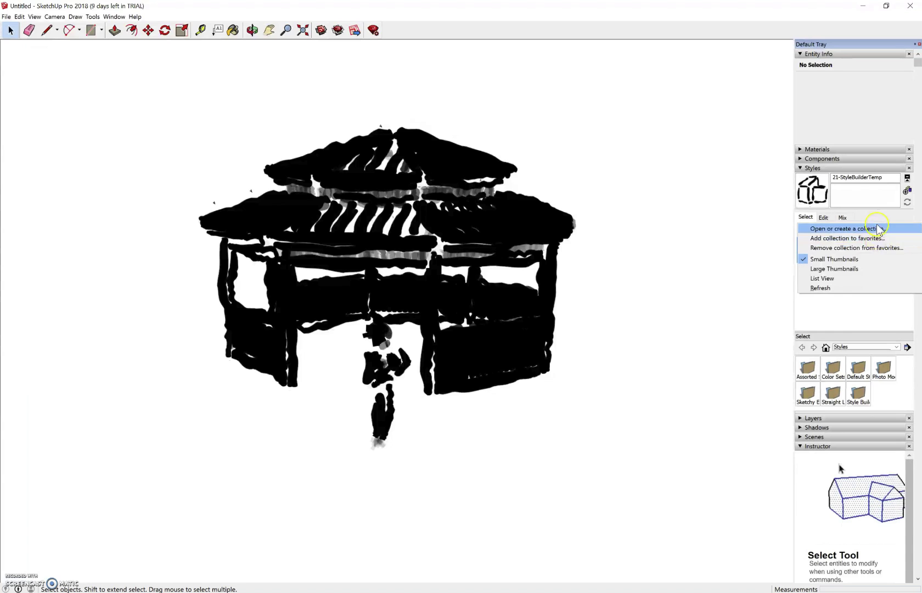
{"action": "left_click", "coordinate": [878, 228]}
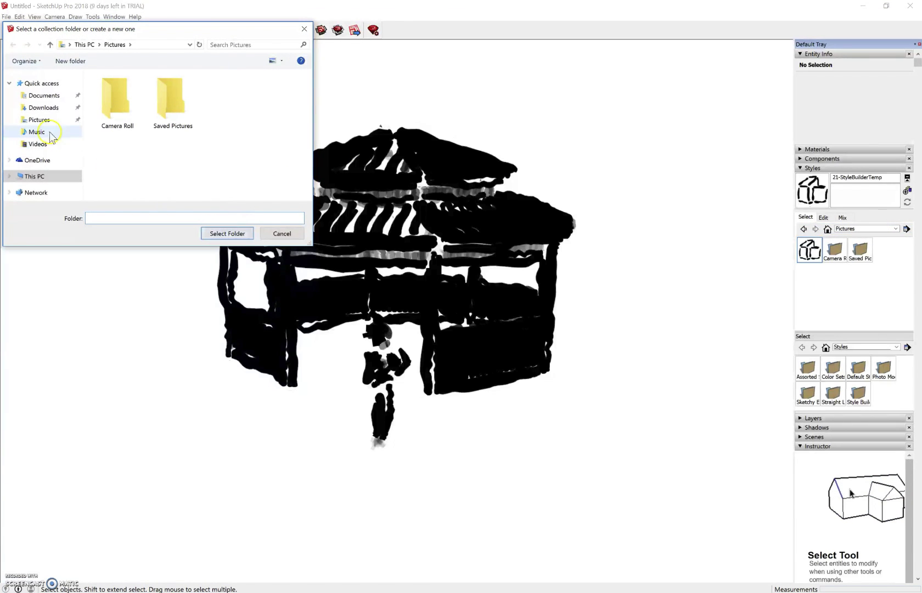
{"action": "left_click", "coordinate": [49, 121]}
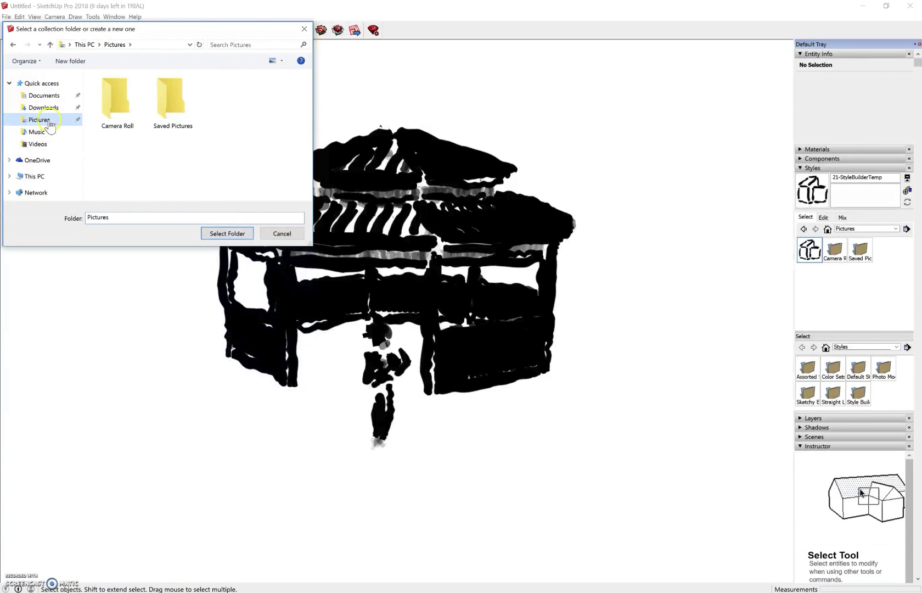
{"action": "left_click", "coordinate": [225, 233]}
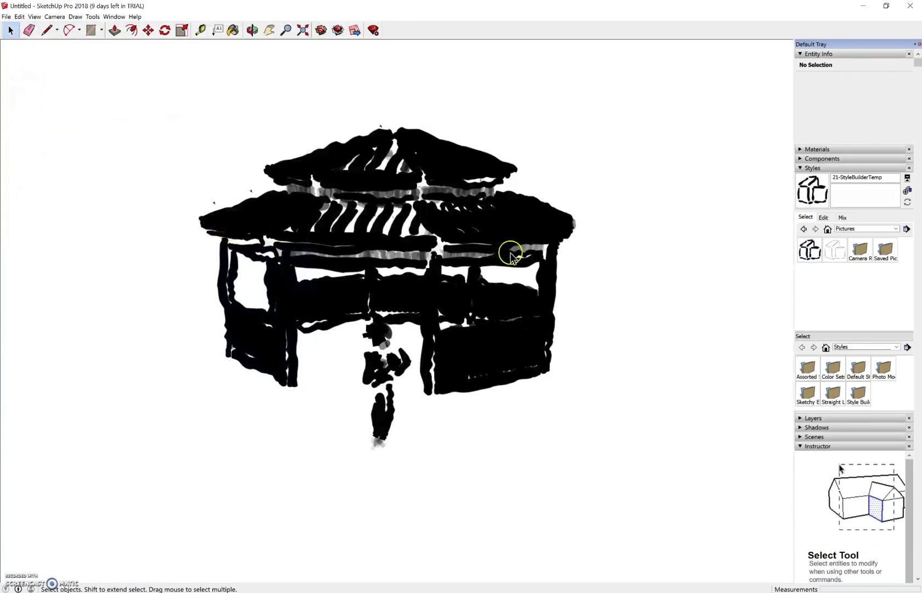
Apply the thin-line 24-StyleBuilderTemp style and orbit to a lower view of the gazebo.
{"action": "left_click", "coordinate": [834, 252]}
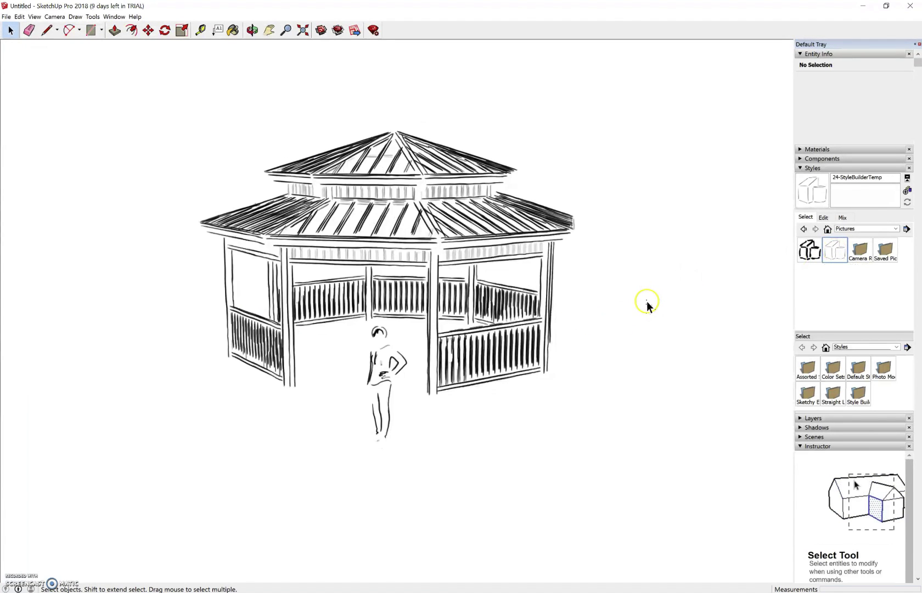
{"action": "left_click", "coordinate": [252, 31]}
{"action": "left_click_drag", "start_coordinate": [603, 241], "coordinate": [504, 323]}
{"action": "scroll", "coordinate": [504, 324], "scroll_direction": "up", "scroll_amount": 6}
{"action": "scroll", "coordinate": [504, 323], "scroll_direction": "down", "scroll_amount": 5}
{"action": "left_click_drag", "start_coordinate": [490, 372], "coordinate": [487, 291]}
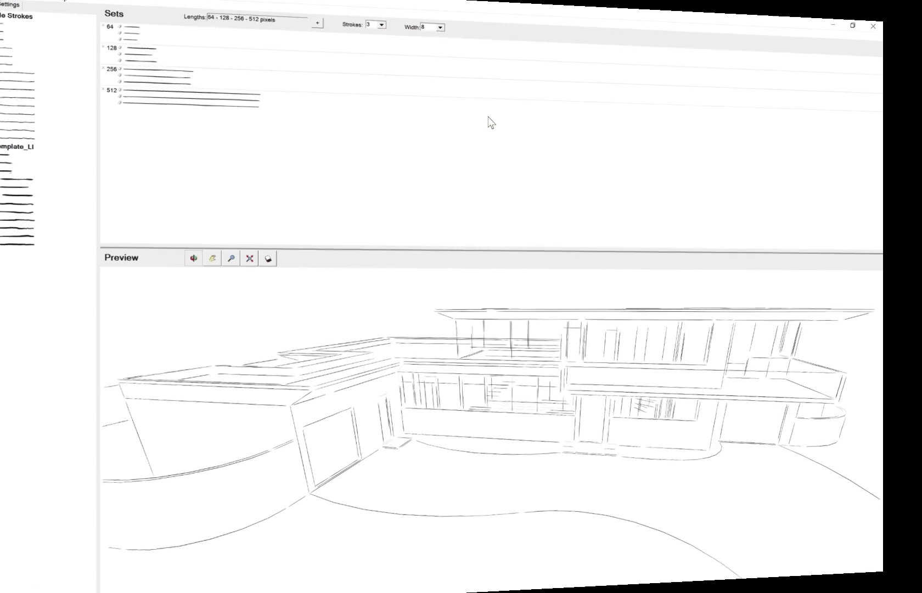
Open the saved My Style.style file in Style Builder.
{"action": "left_click", "coordinate": [18, 17]}
{"action": "mouse_move", "coordinate": [6, 17]}
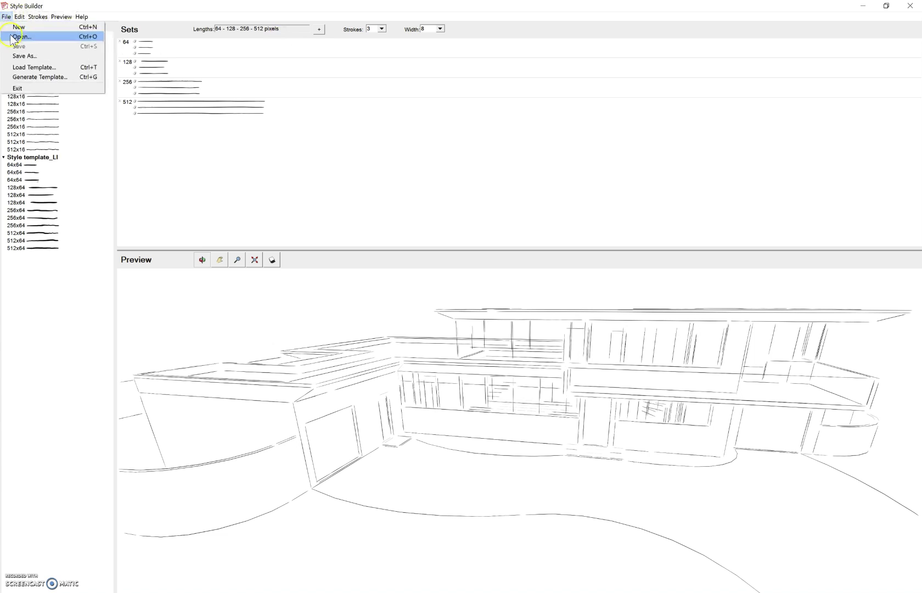
{"action": "left_click", "coordinate": [14, 36]}
{"action": "double_click", "coordinate": [226, 113]}
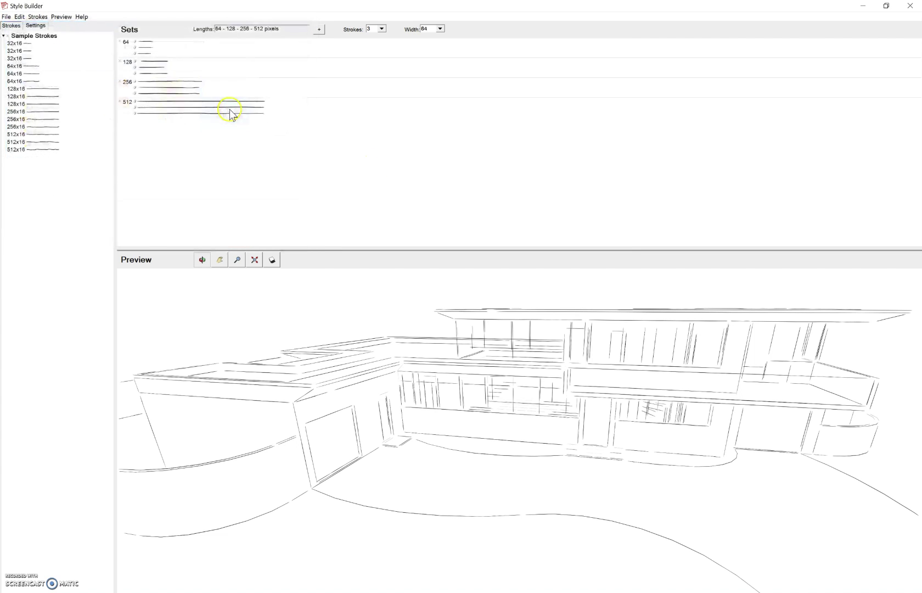
Change the stroke width to 32, scaling the existing strokes.
{"action": "left_click", "coordinate": [441, 29]}
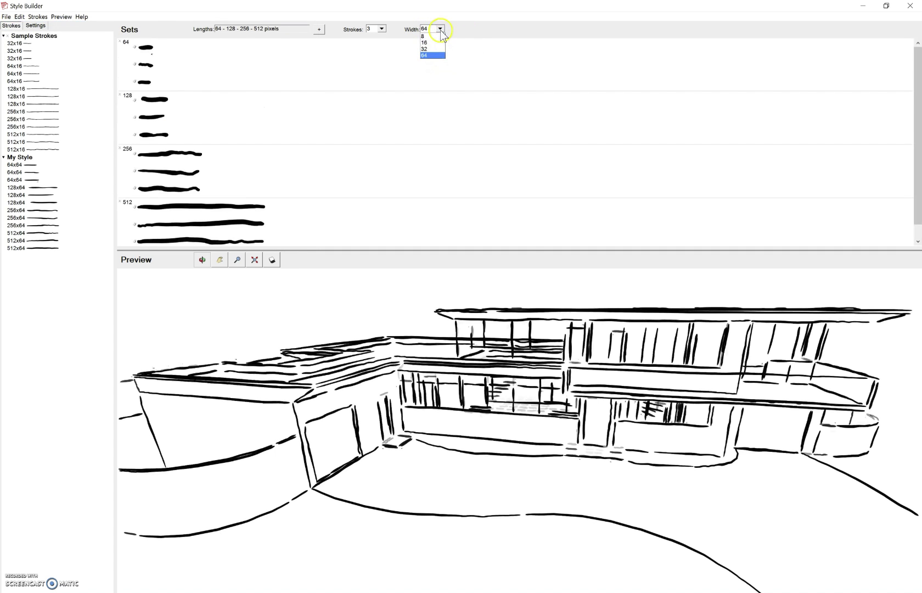
{"action": "left_click", "coordinate": [432, 49]}
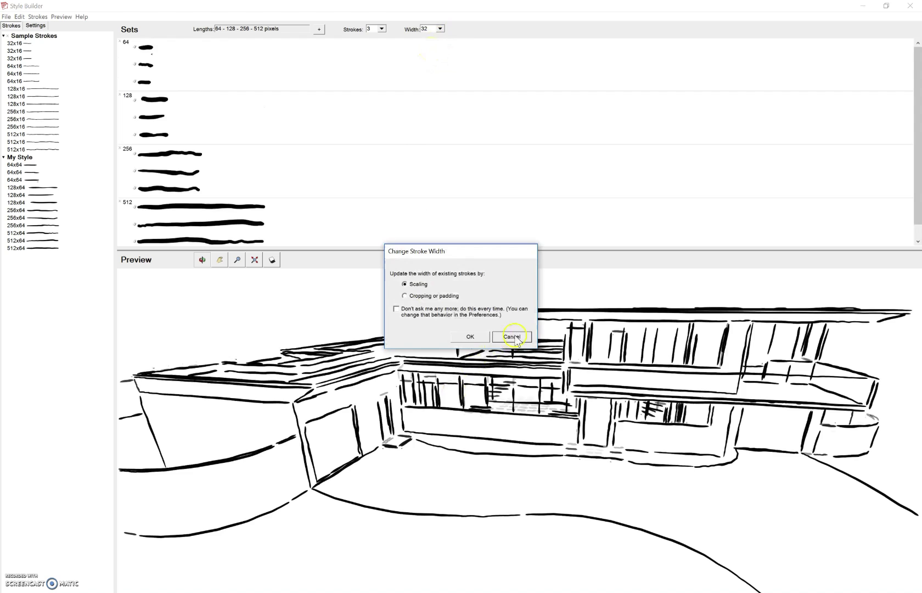
{"action": "left_click", "coordinate": [475, 336]}
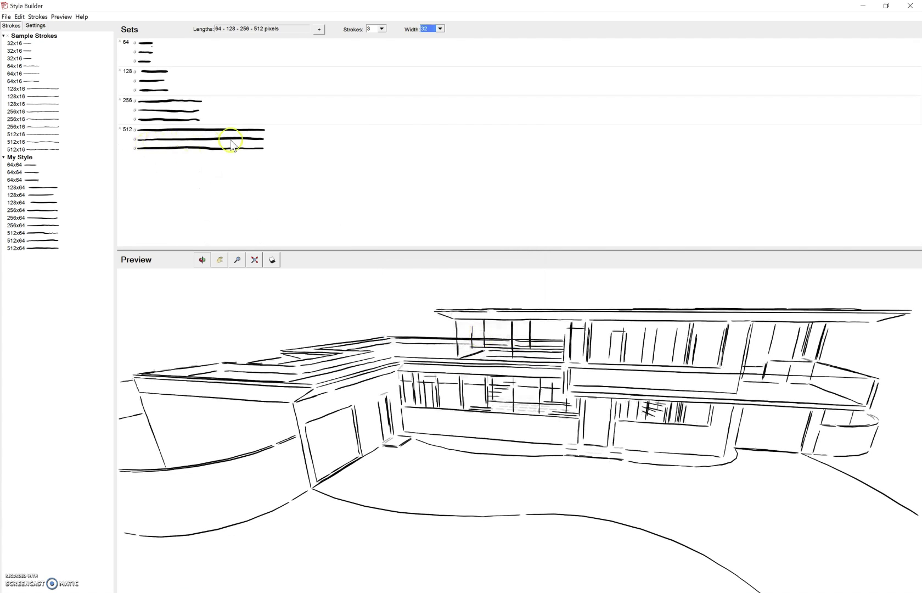
Save the width-32 style under a new file name.
{"action": "left_click", "coordinate": [7, 17]}
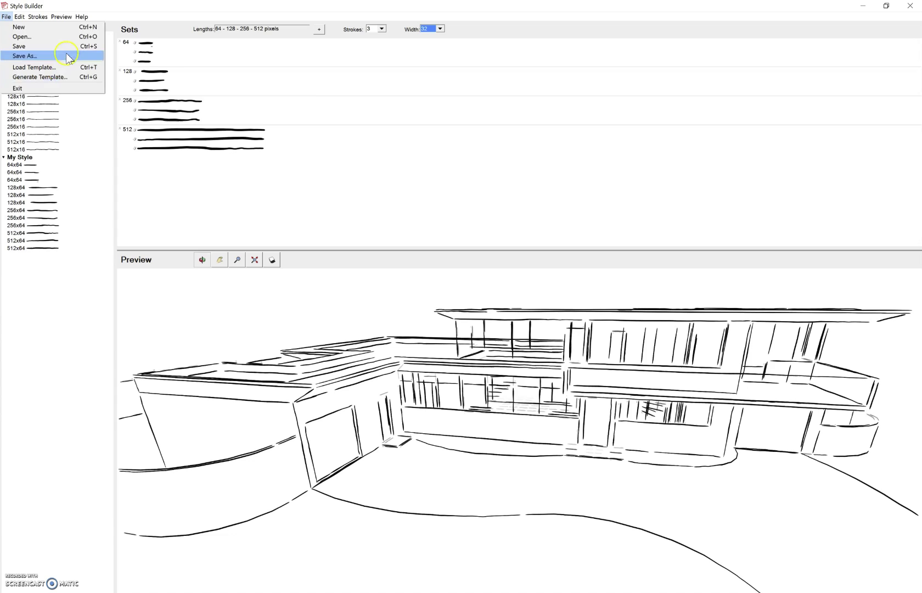
{"action": "left_click", "coordinate": [66, 56]}
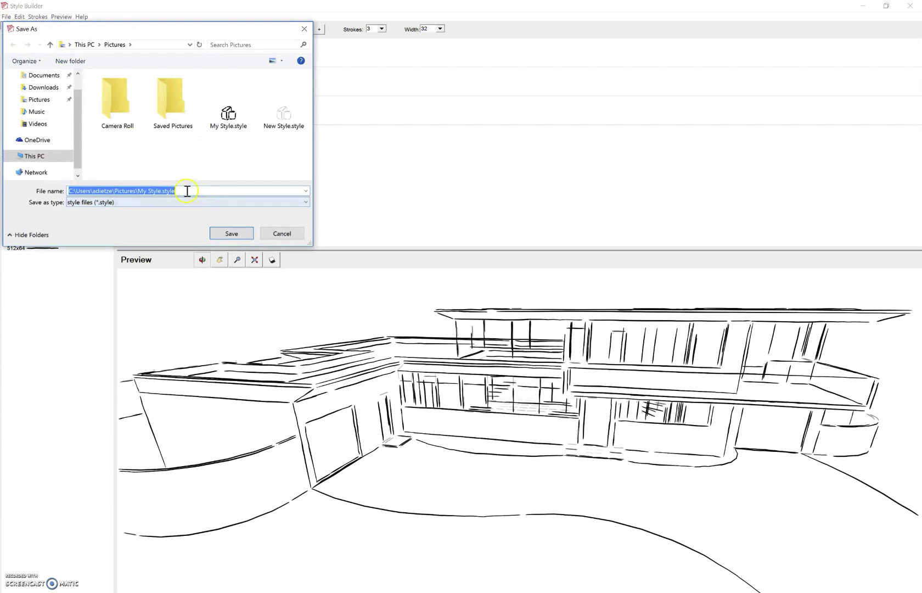
{"action": "left_click", "coordinate": [140, 190]}
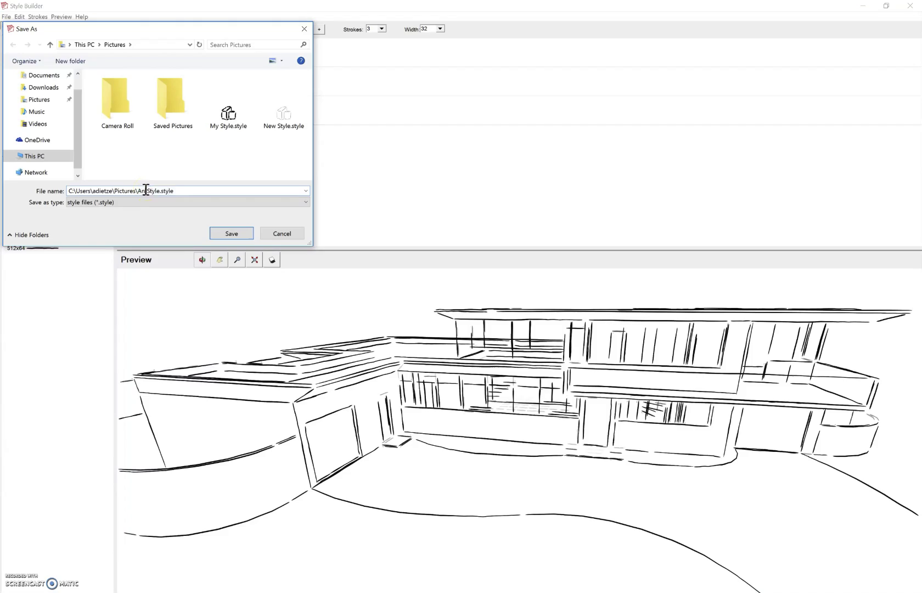
{"action": "key", "text": "Return"}
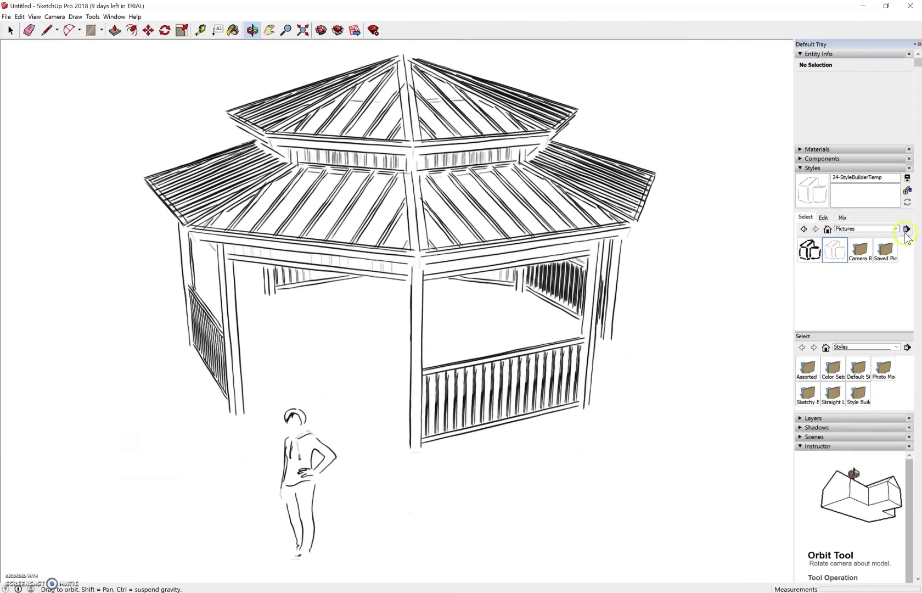
Reload Pictures as the style collection to show all three saved styles.
{"action": "left_click", "coordinate": [905, 233]}
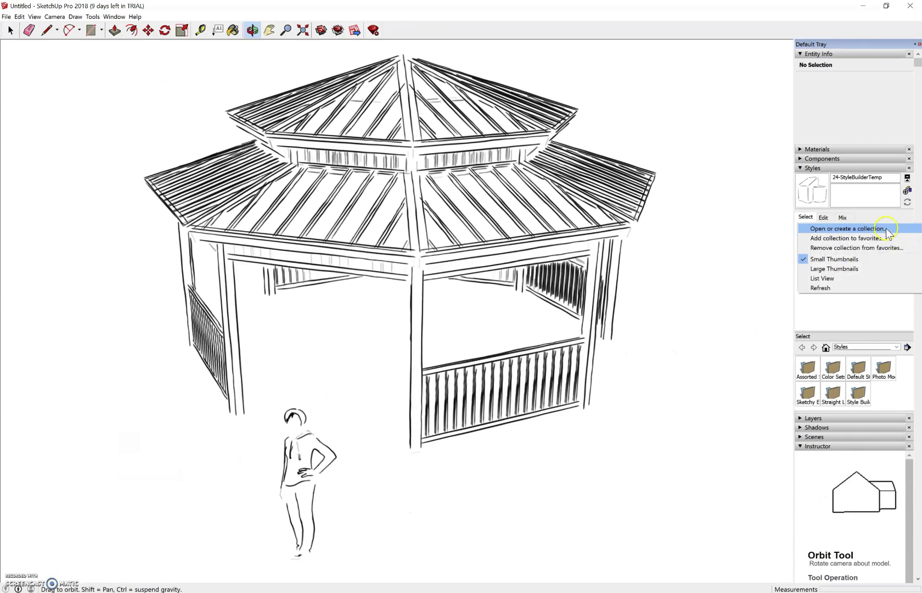
{"action": "left_click", "coordinate": [848, 228]}
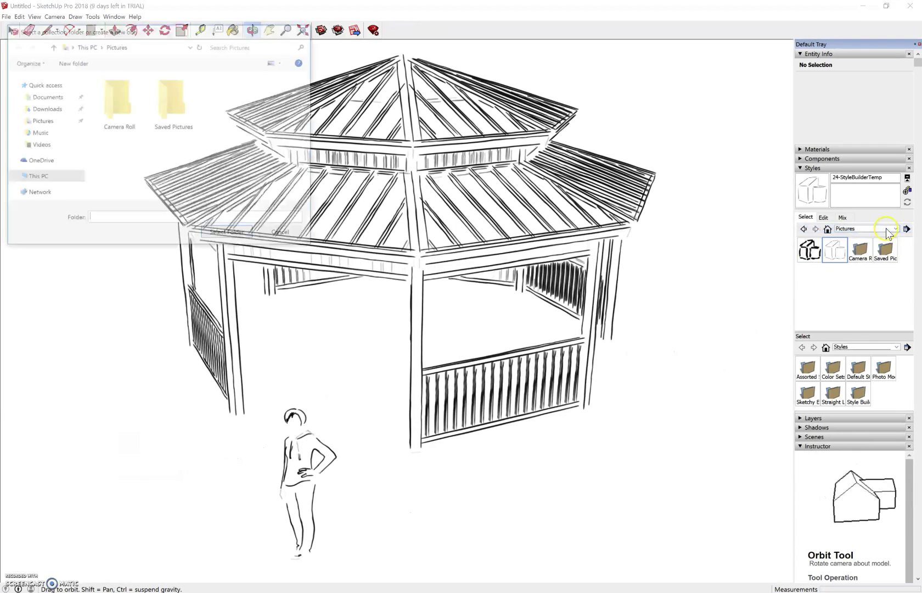
{"action": "left_click", "coordinate": [39, 119]}
{"action": "left_click", "coordinate": [228, 233]}
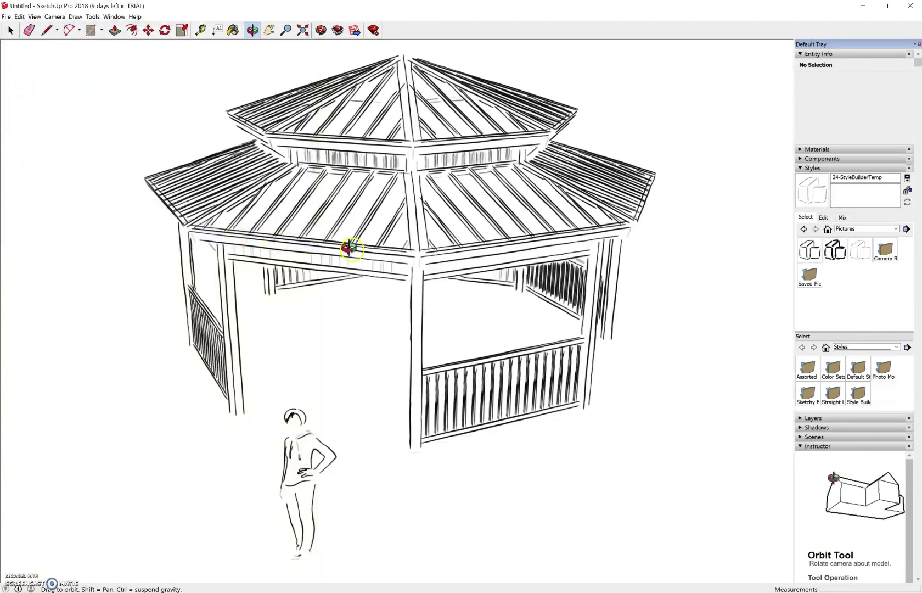
Try the heavy-stroke styles on the gazebo, then settle on the thin-line style.
{"action": "left_click", "coordinate": [808, 254]}
{"action": "scroll", "coordinate": [618, 354], "scroll_direction": "up", "scroll_amount": 5}
{"action": "scroll", "coordinate": [616, 353], "scroll_direction": "up", "scroll_amount": 3}
{"action": "scroll", "coordinate": [616, 354], "scroll_direction": "down", "scroll_amount": 7}
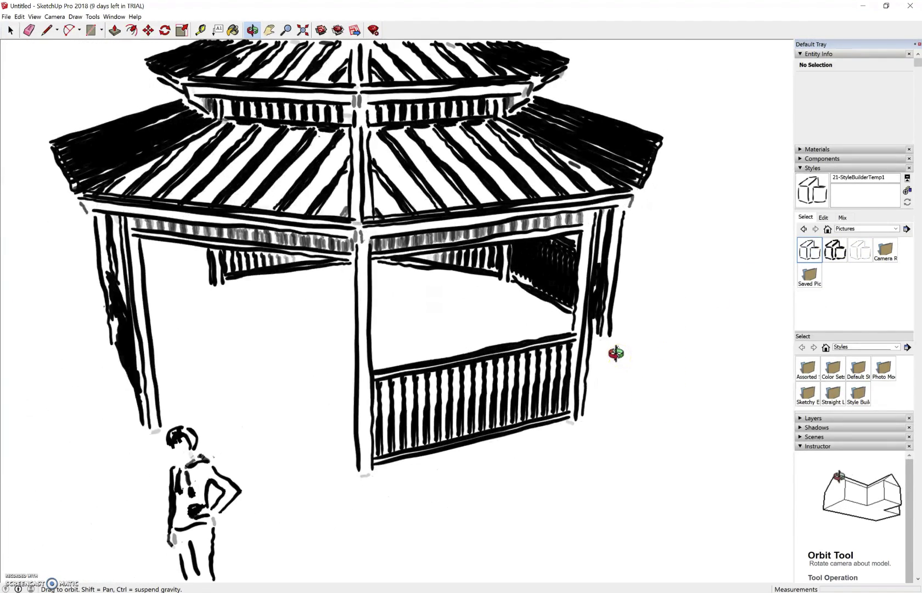
{"action": "scroll", "coordinate": [620, 341], "scroll_direction": "down", "scroll_amount": 2}
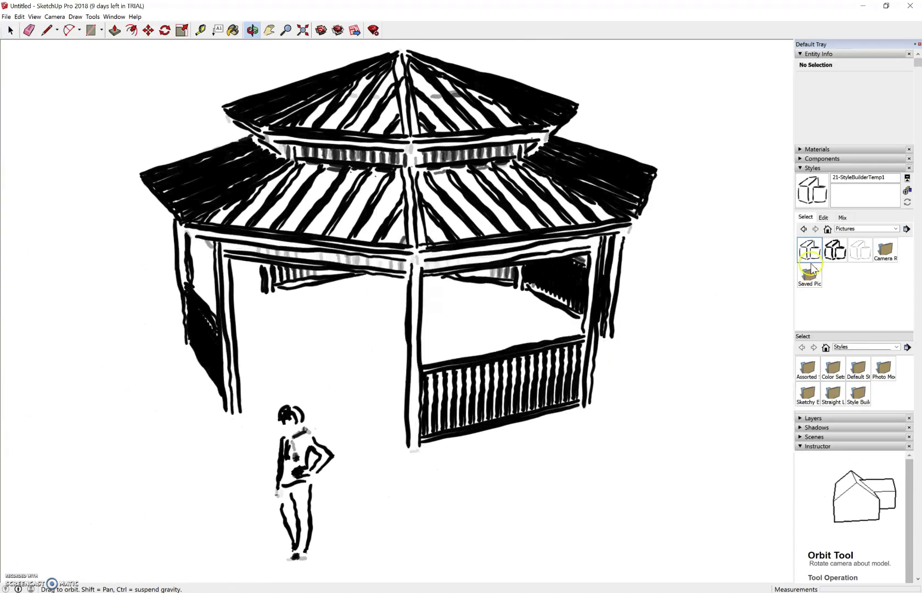
{"action": "left_click", "coordinate": [835, 249]}
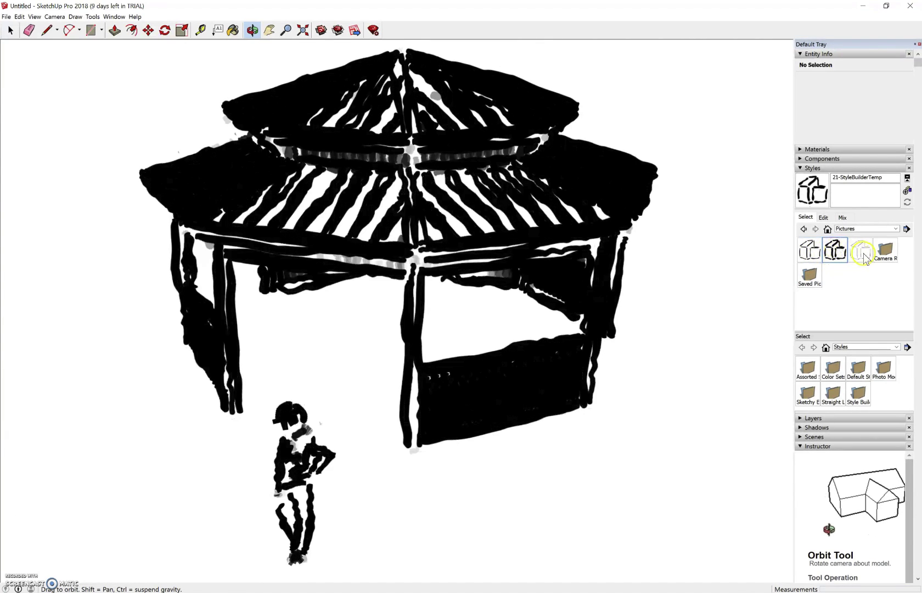
{"action": "left_click", "coordinate": [861, 251]}
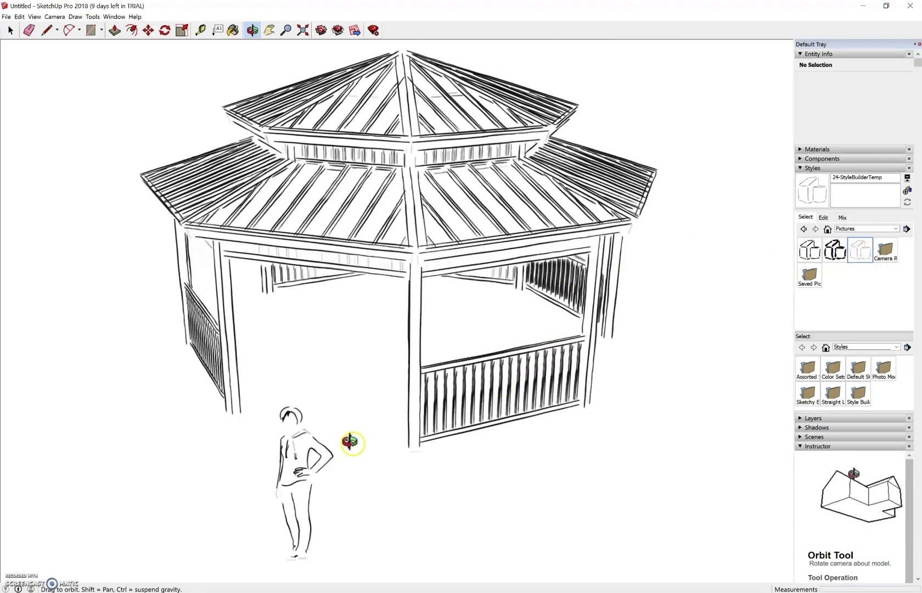